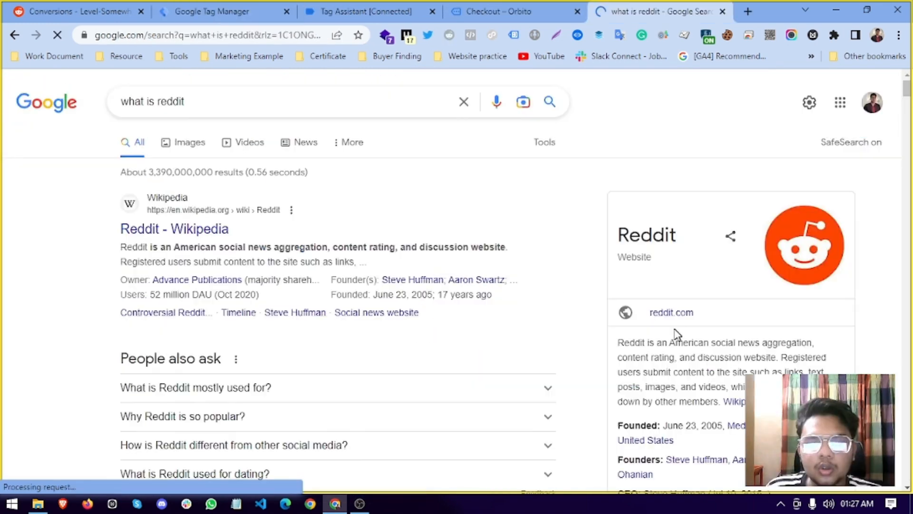
pyautogui.scroll(-2, 457, 280)
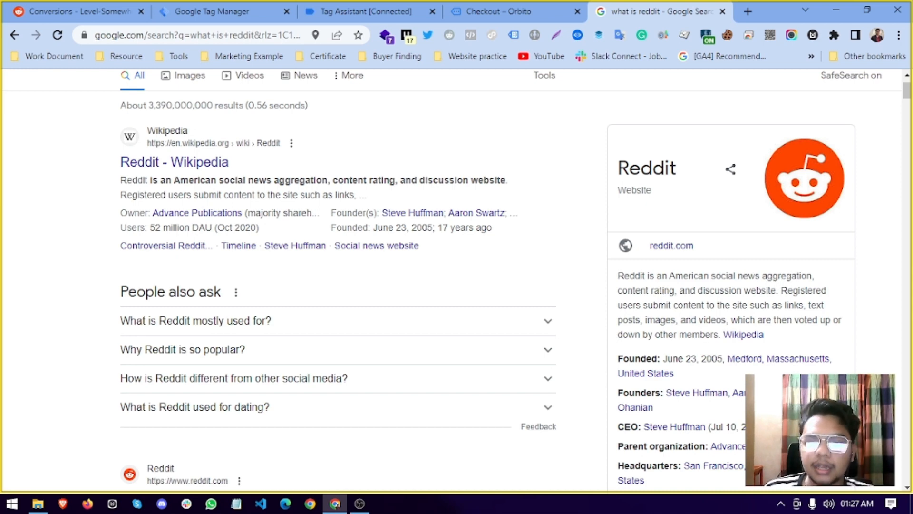
pyautogui.scroll(2, 667, 275)
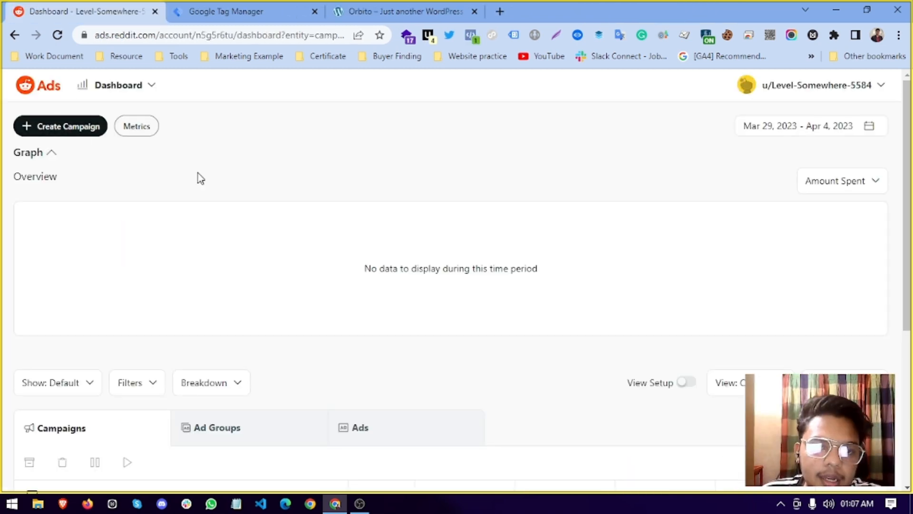
pyautogui.scroll(-4, 198, 178)
pyautogui.scroll(4, 363, 244)
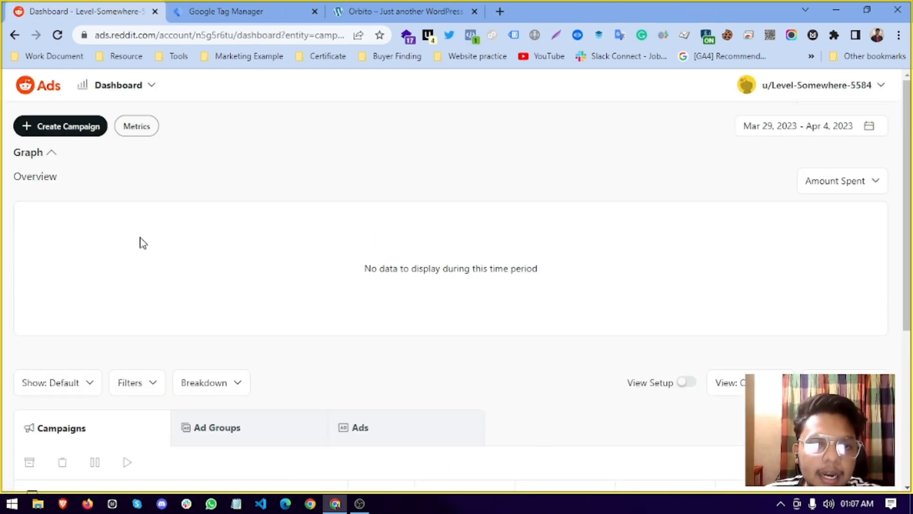
pyautogui.click(51, 154)
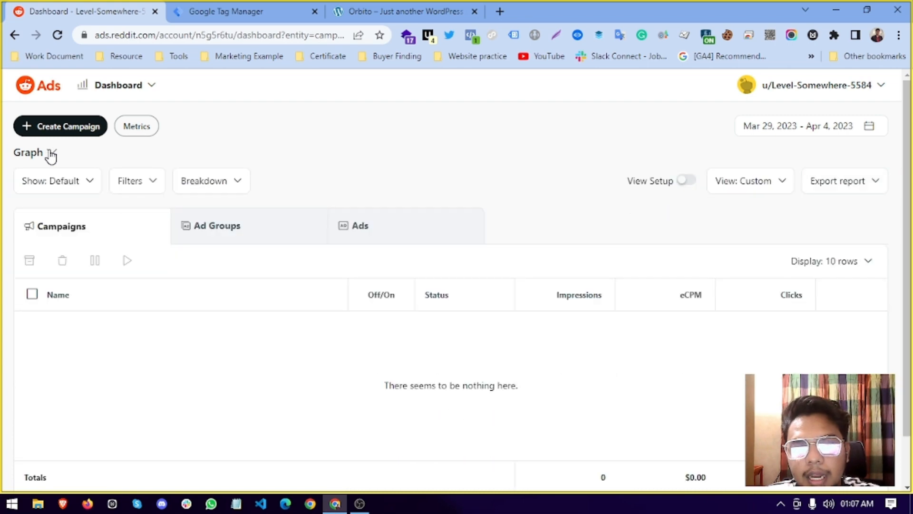
pyautogui.click(51, 155)
pyautogui.click(51, 154)
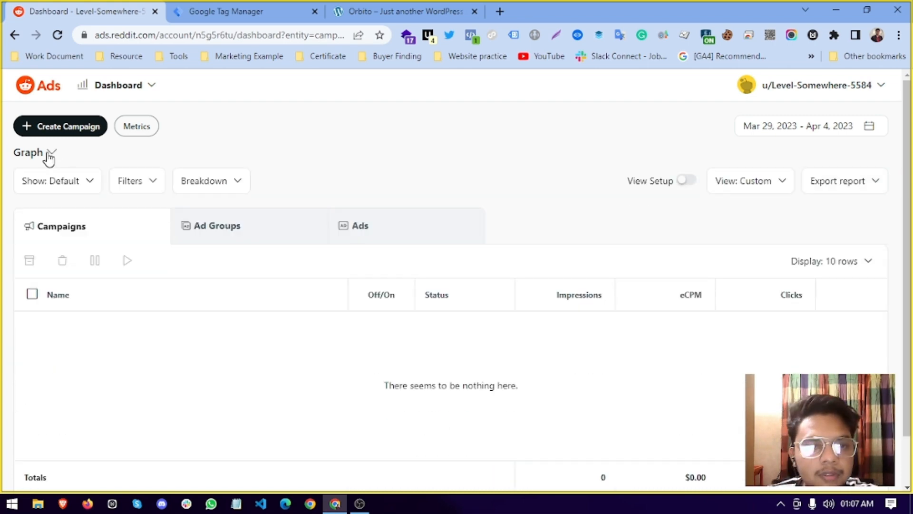
pyautogui.click(49, 155)
pyautogui.click(49, 154)
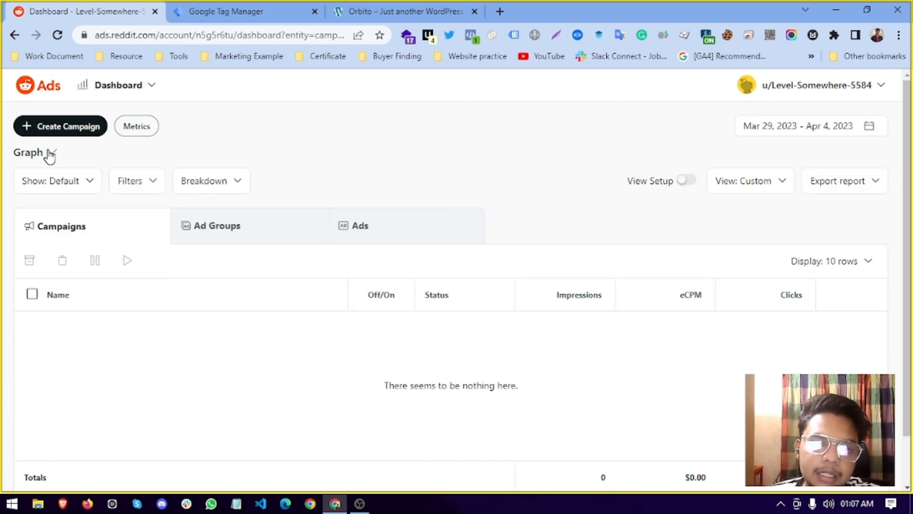
pyautogui.click(49, 155)
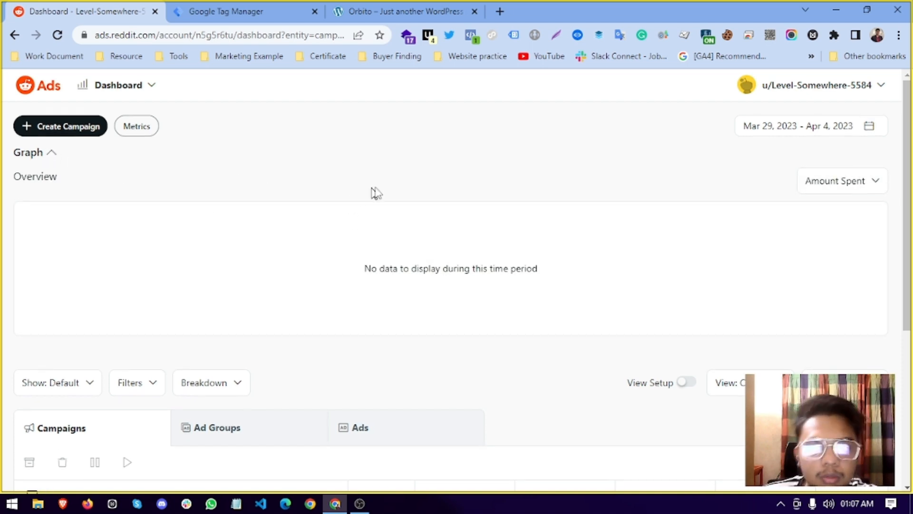
pyautogui.click(50, 153)
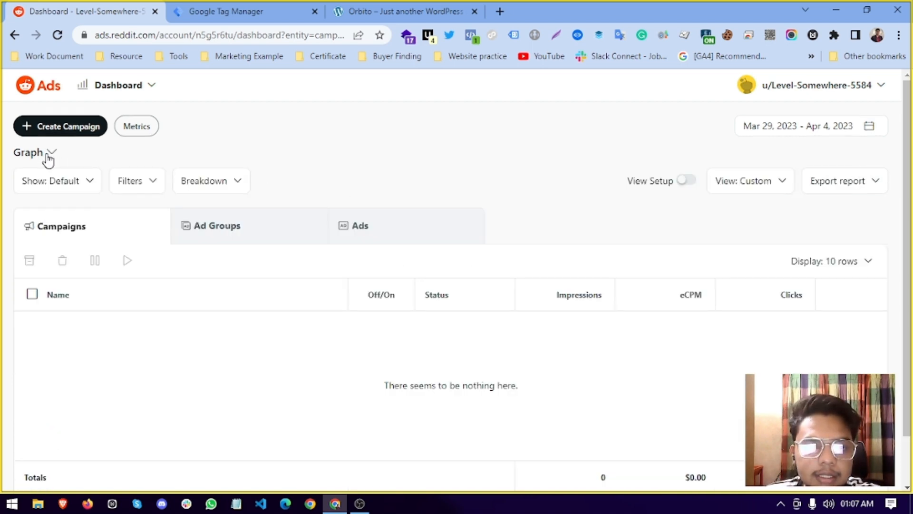
pyautogui.click(50, 153)
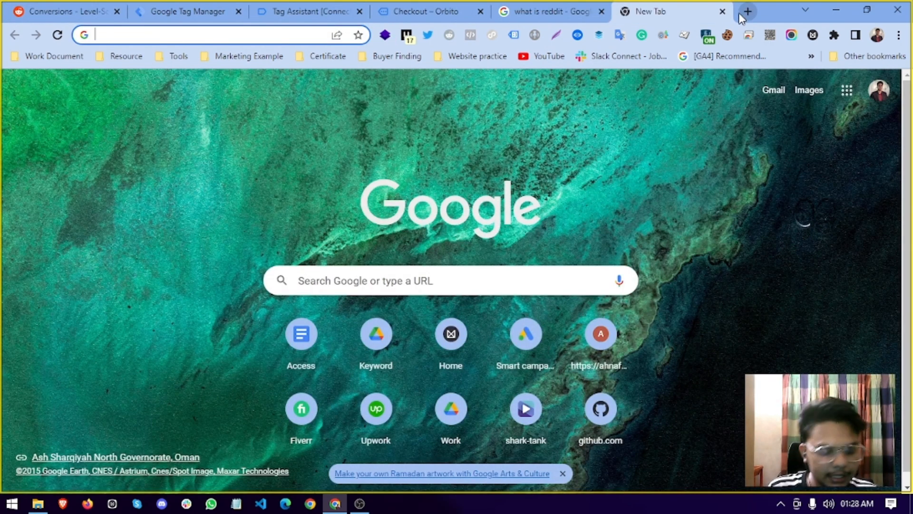
# Step: Search Google for "reddit for business" and open the Reddit for Business website
pyautogui.write('reddit for')
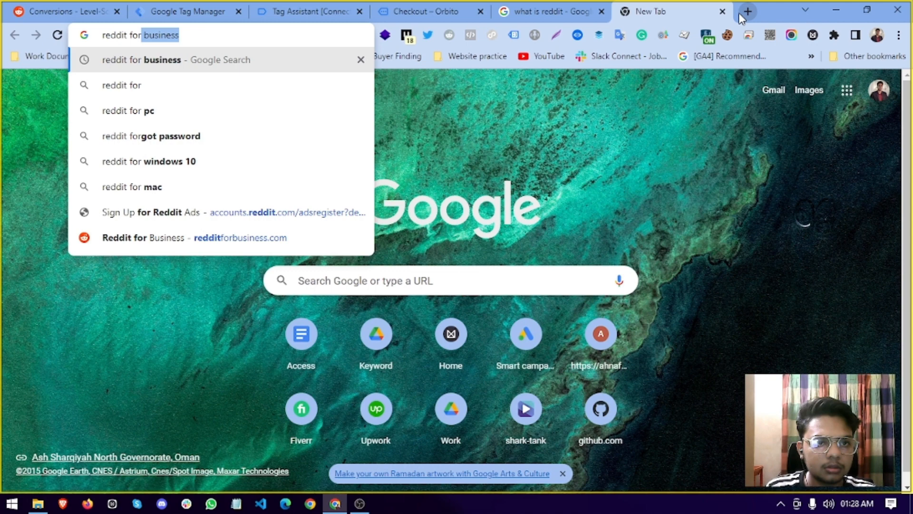
pyautogui.press('Return')
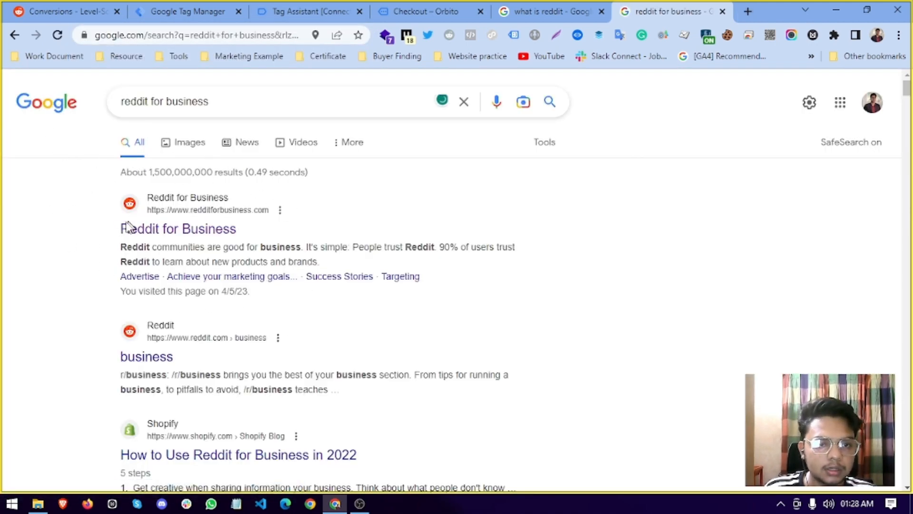
pyautogui.click(179, 230)
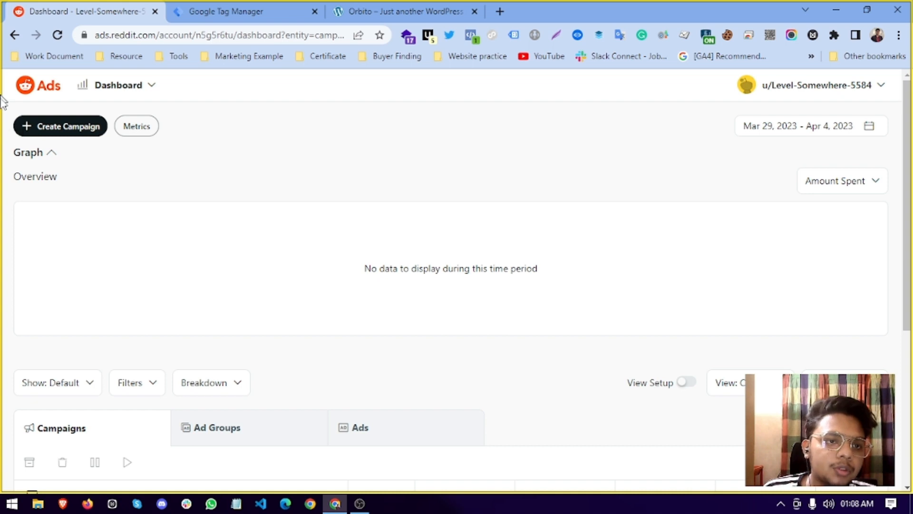
# Step: Open the Conversions page from the Reddit Ads dashboard
pyautogui.scroll(-2, 451, 286)
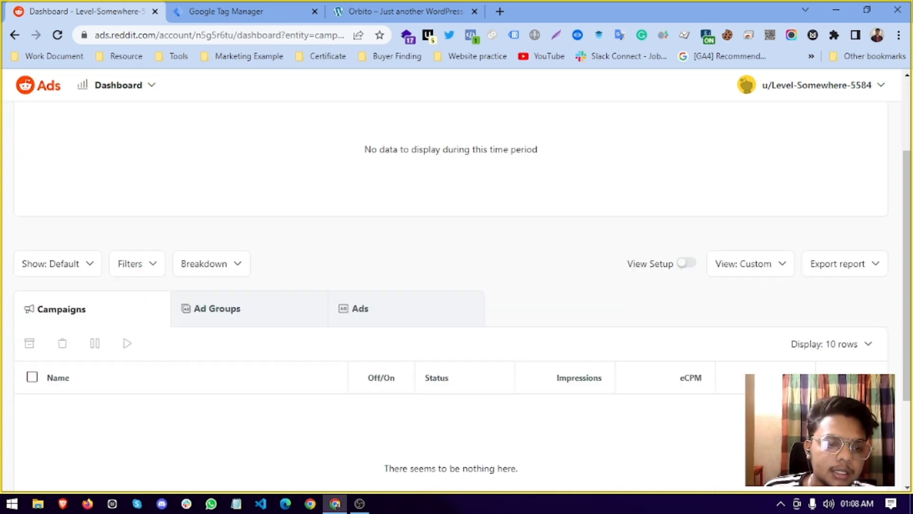
pyautogui.scroll(3, 138, 265)
pyautogui.click(131, 86)
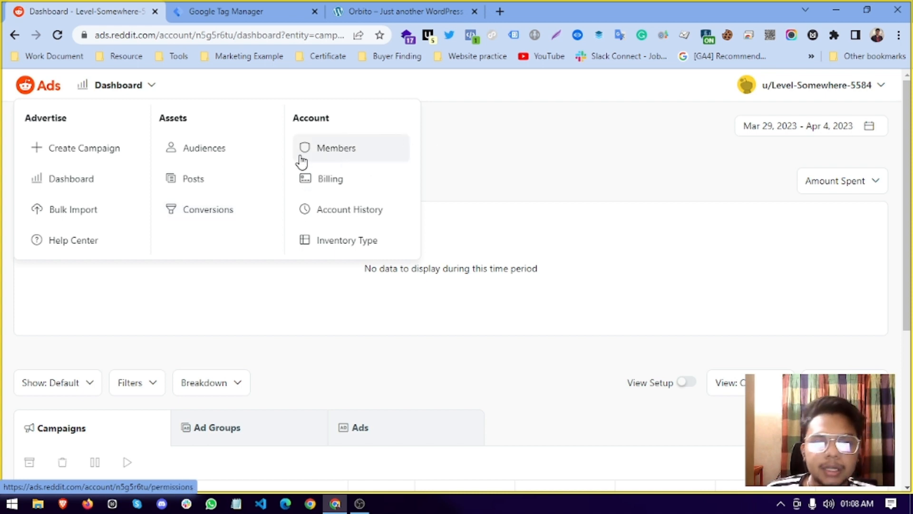
pyautogui.click(224, 215)
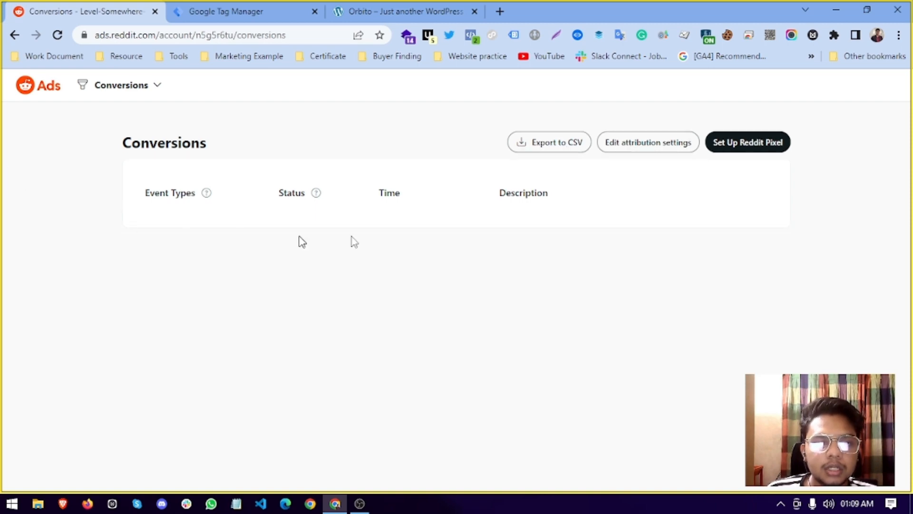
# Step: Read the Reddit Pixel status notice on the Conversions page
pyautogui.moveTo(121, 148); pyautogui.dragTo(208, 151)
pyautogui.click(306, 177)
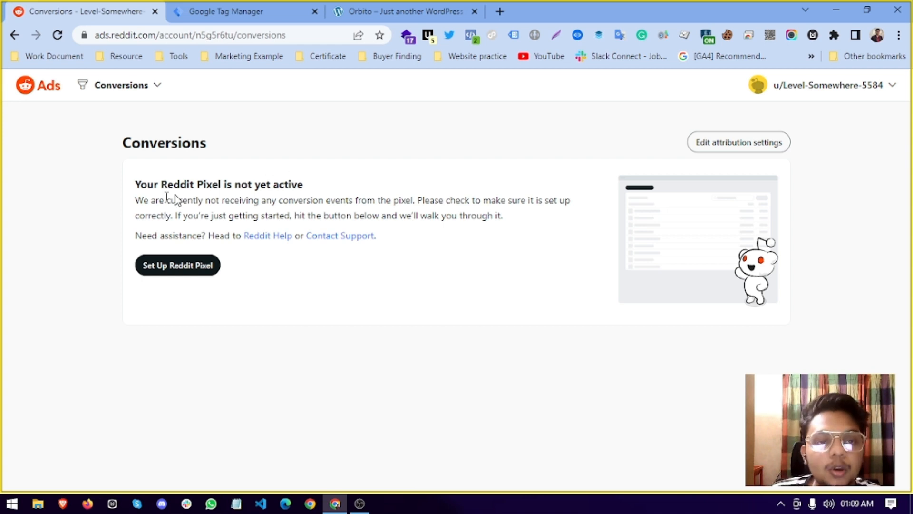
pyautogui.moveTo(133, 186); pyautogui.dragTo(219, 186)
pyautogui.click(309, 191)
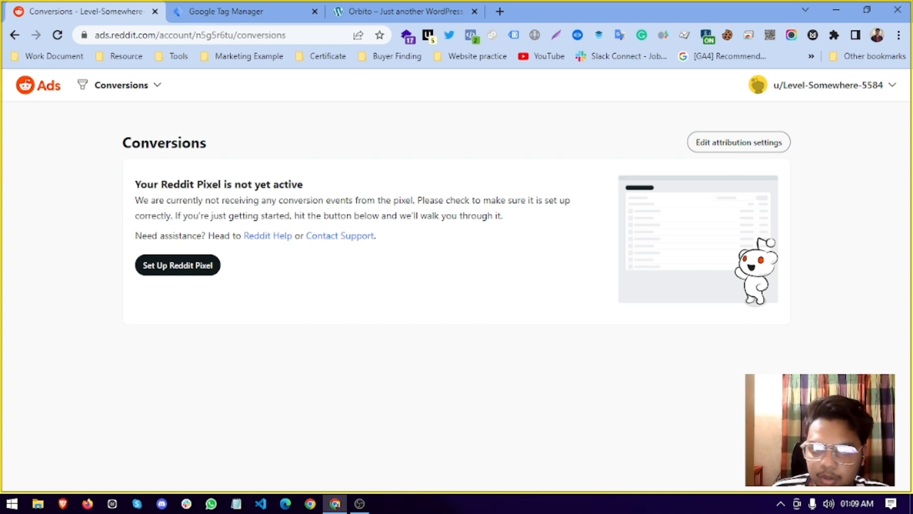
pyautogui.moveTo(137, 185); pyautogui.dragTo(397, 185)
pyautogui.click(384, 193)
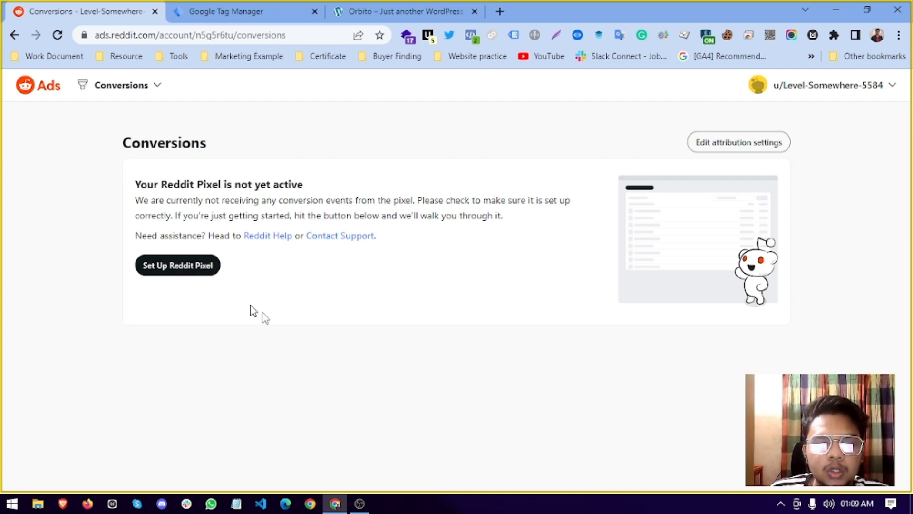
pyautogui.tripleClick(314, 356)
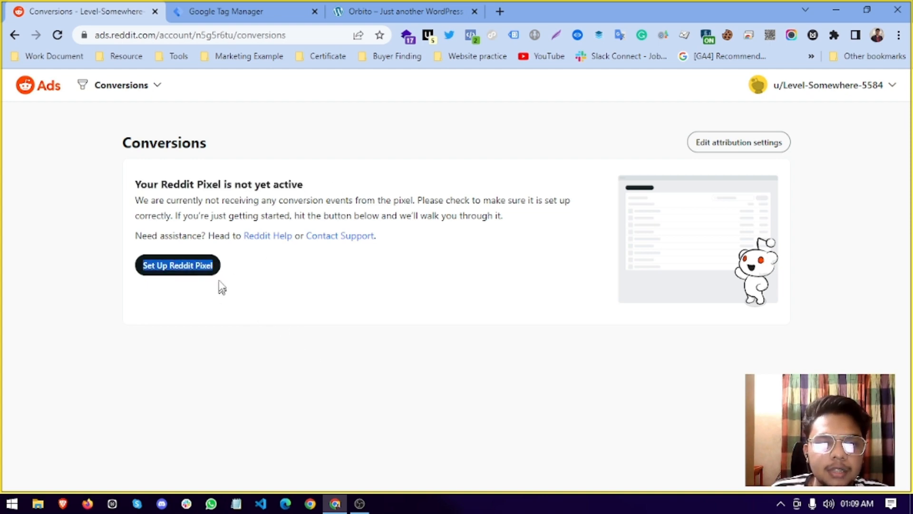
# Step: Look over the Orbito store home page and the dev-orbito.pantheonsite.io workspace in Google Tag Manager
pyautogui.click(373, 10)
pyautogui.scroll(-15, 394, 318)
pyautogui.scroll(15, 387, 318)
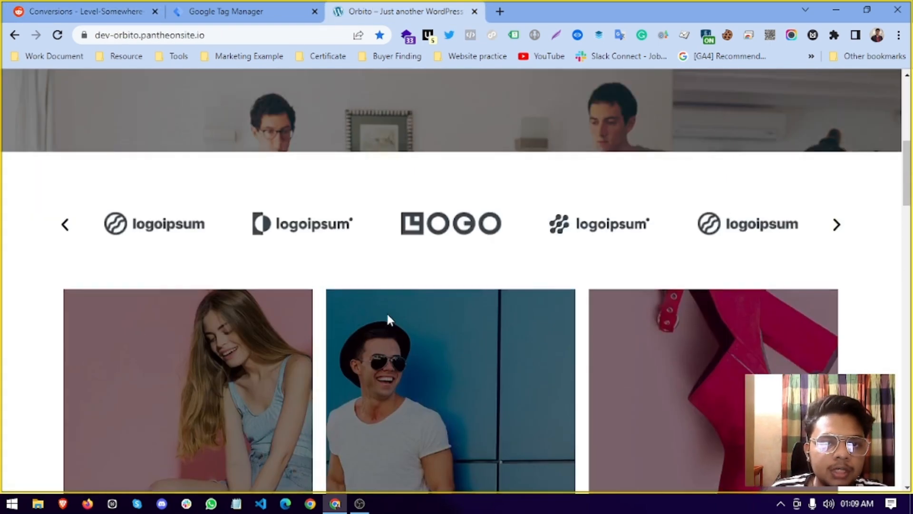
pyautogui.click(242, 11)
pyautogui.scroll(-4, 451, 427)
pyautogui.scroll(4, 451, 426)
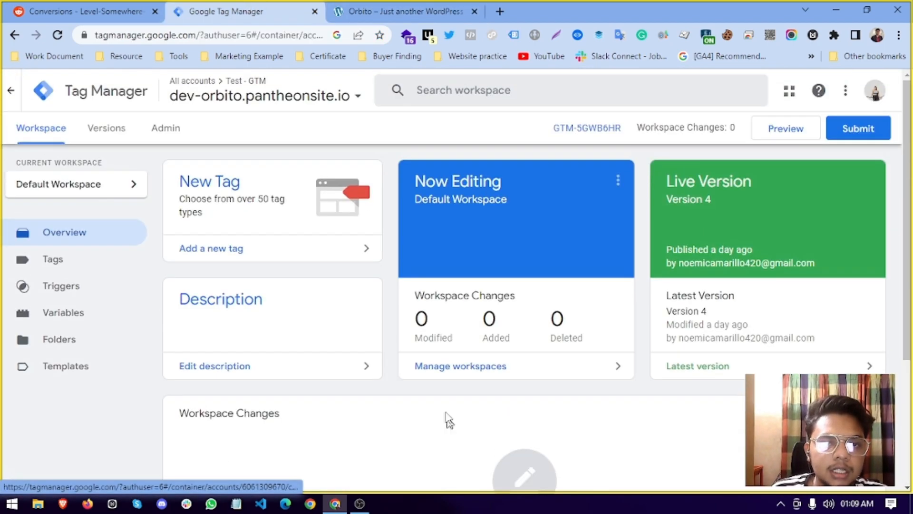
# Step: Switch back to Reddit Ads and start the Reddit Pixel setup
pyautogui.click(85, 11)
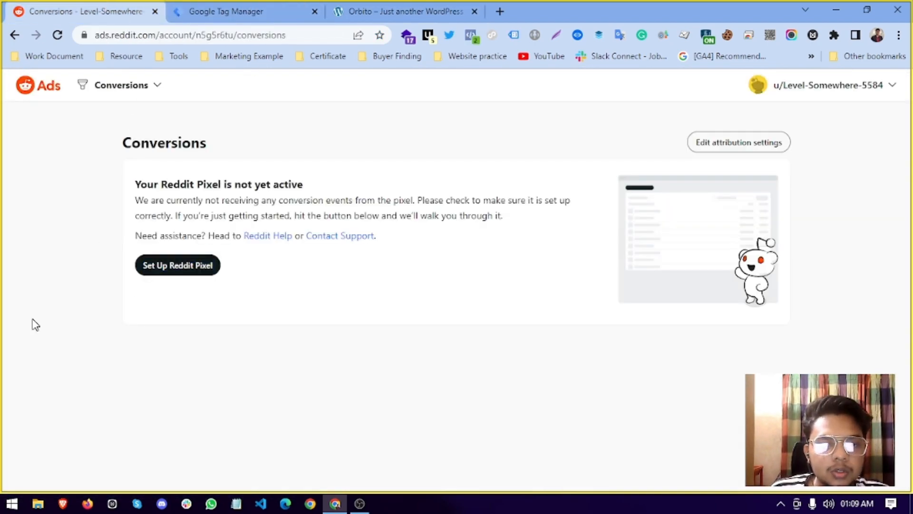
pyautogui.click(174, 270)
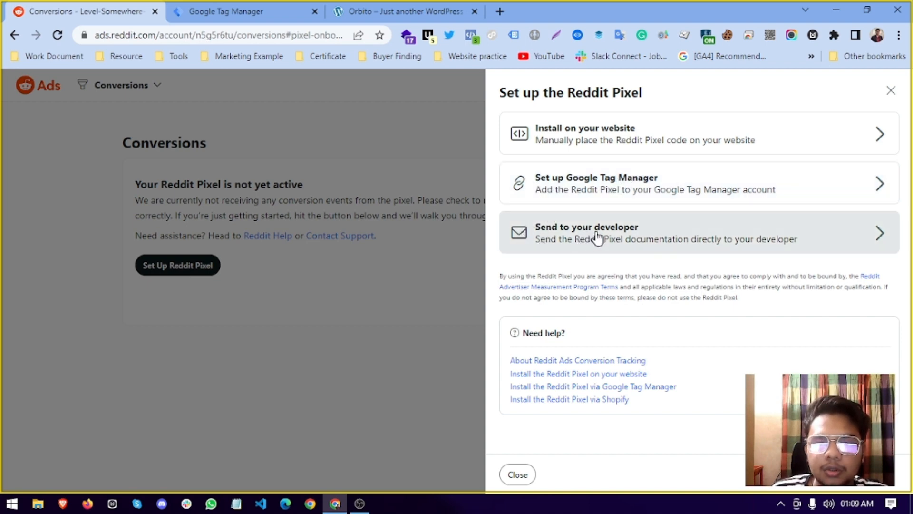
# Step: Choose the manual website installation without any advanced matching parameters and copy the Reddit Pixel code
pyautogui.click(625, 134)
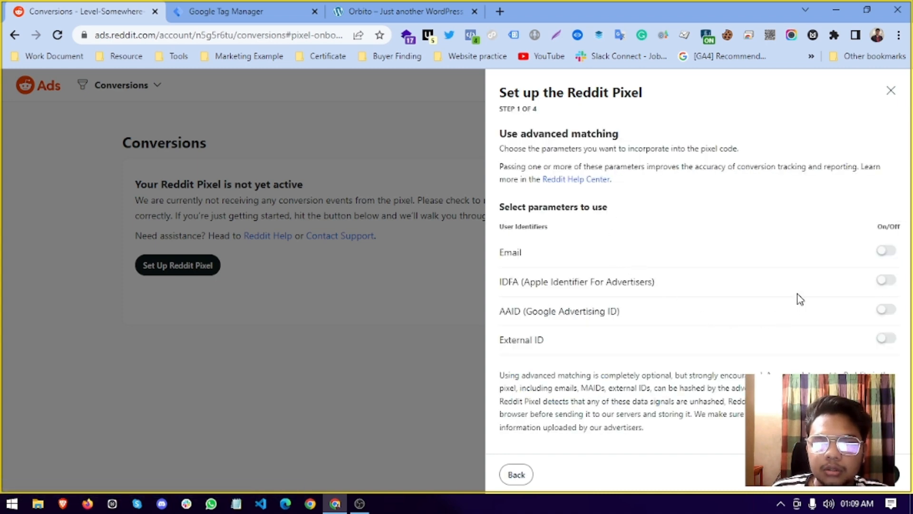
pyautogui.click(875, 474)
pyautogui.scroll(-4, 675, 342)
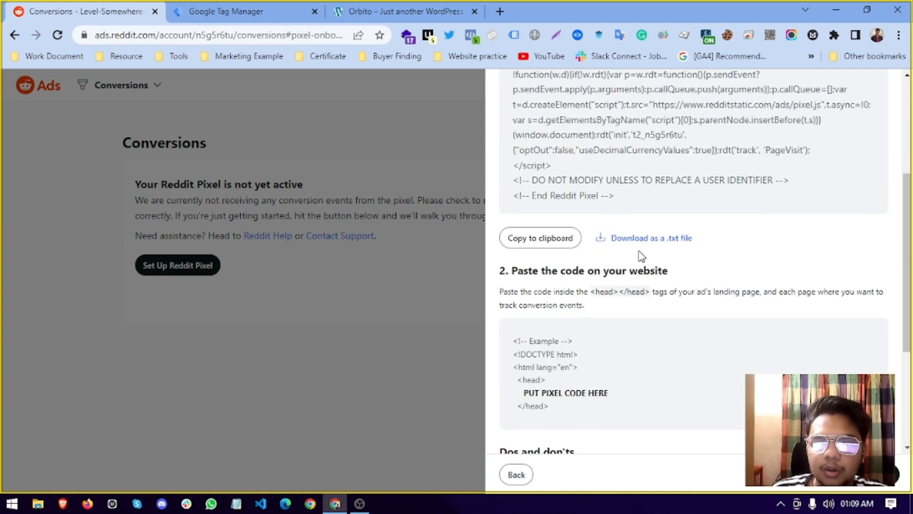
pyautogui.scroll(3, 618, 305)
pyautogui.click(557, 370)
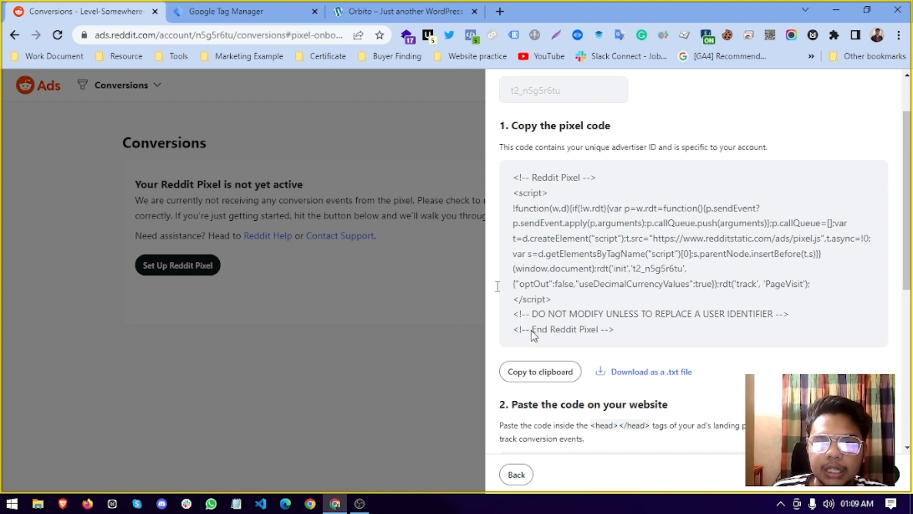
# Step: Examine the pixel code and its website placement instructions, and return to the pixel installation options
pyautogui.click(378, 11)
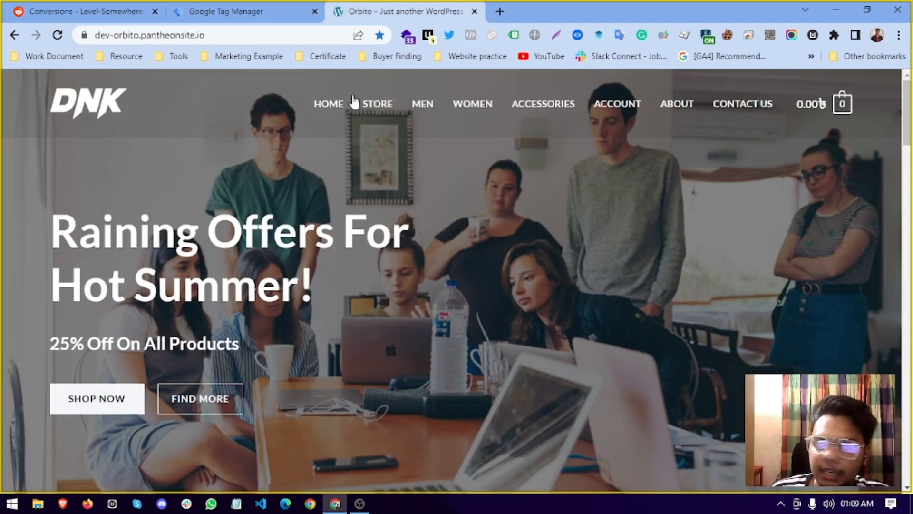
pyautogui.click(244, 10)
pyautogui.moveTo(620, 402); pyautogui.dragTo(479, 255)
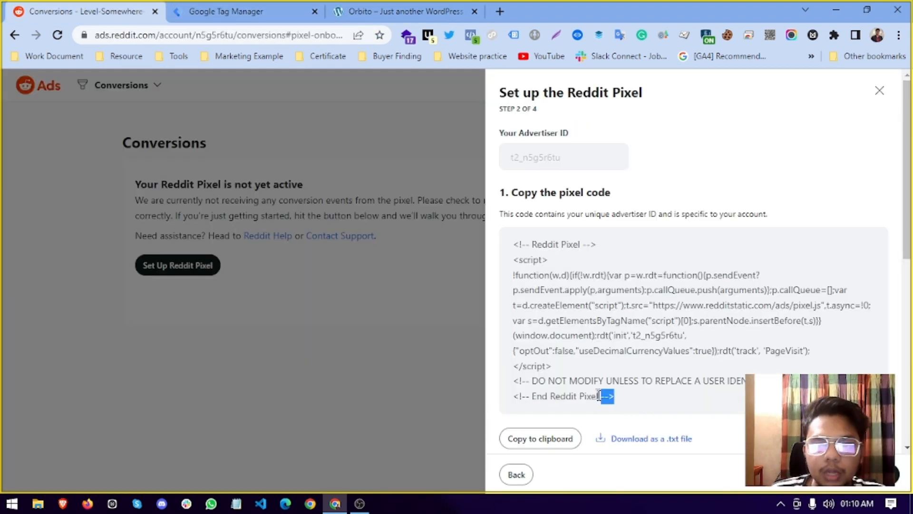
pyautogui.click(667, 285)
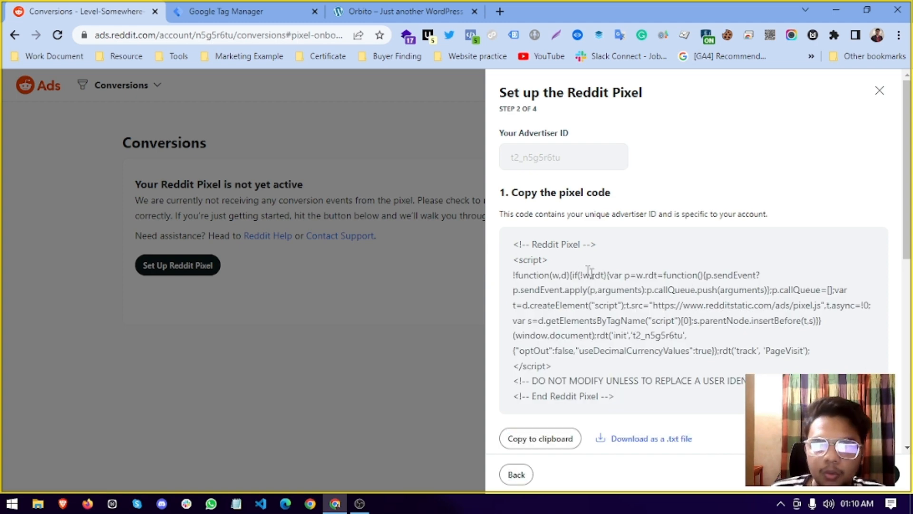
pyautogui.scroll(-5, 624, 315)
pyautogui.scroll(-3, 586, 380)
pyautogui.scroll(3, 585, 350)
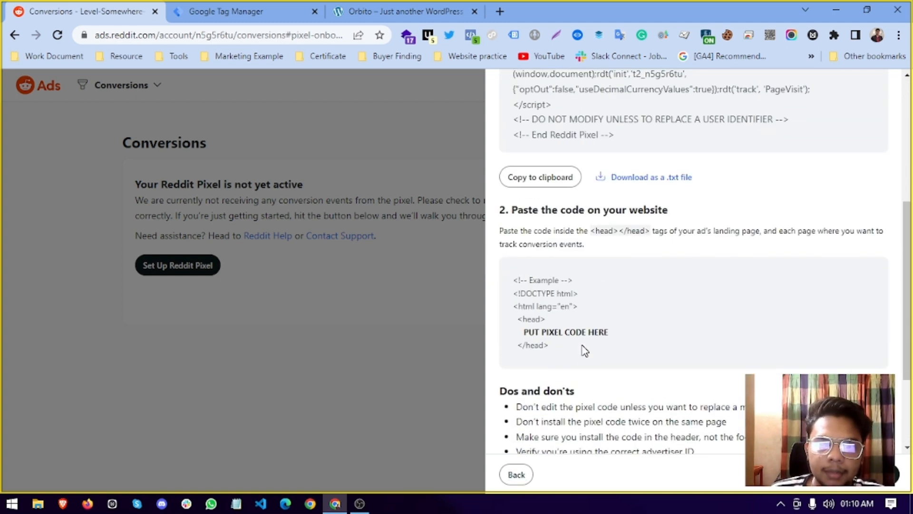
pyautogui.click(516, 474)
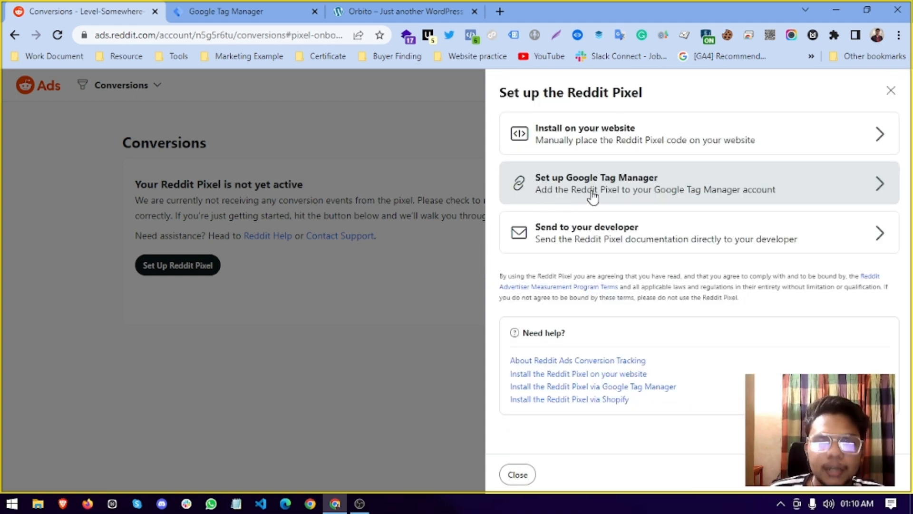
# Step: Open the Google Tag Manager setup instructions for the Reddit Pixel and locate the advertiser ID
pyautogui.click(561, 187)
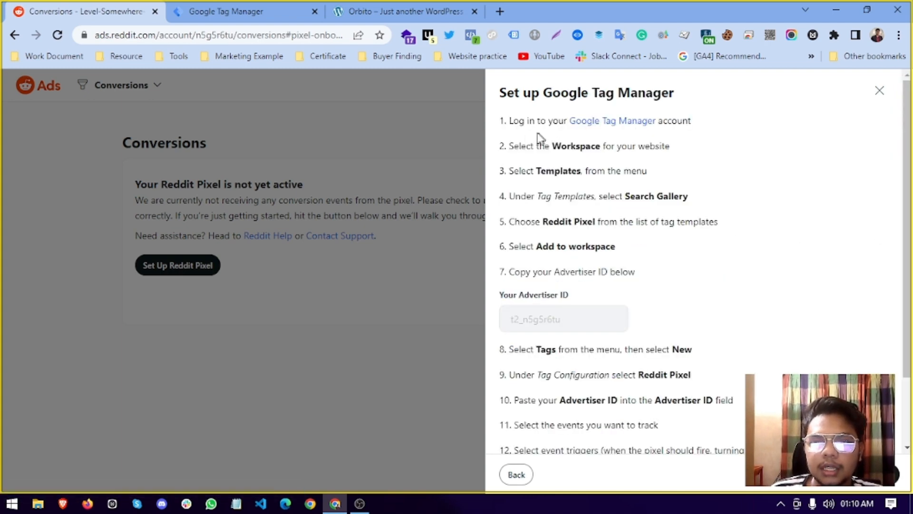
pyautogui.moveTo(522, 325); pyautogui.dragTo(577, 333)
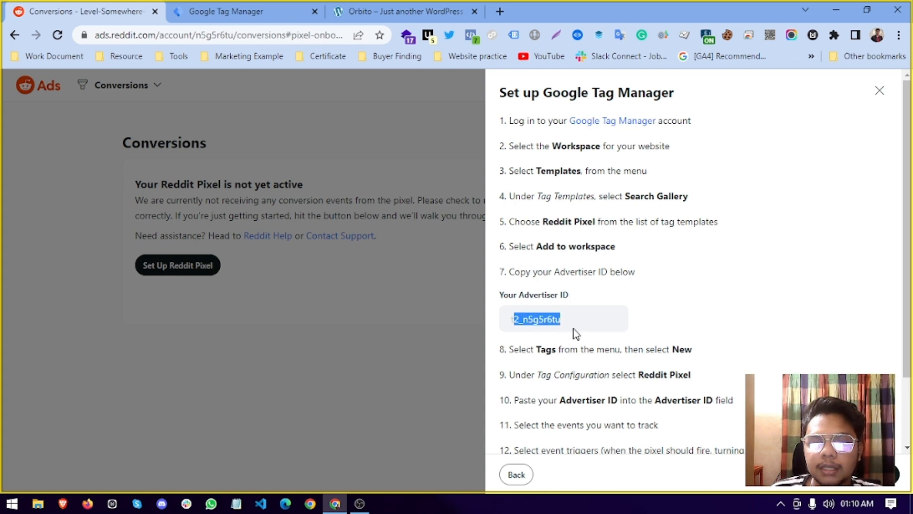
pyautogui.click(668, 327)
# Step: Switch to Google Tag Manager, start a new tag and open the Community Template Gallery for its tag type
pyautogui.click(177, 7)
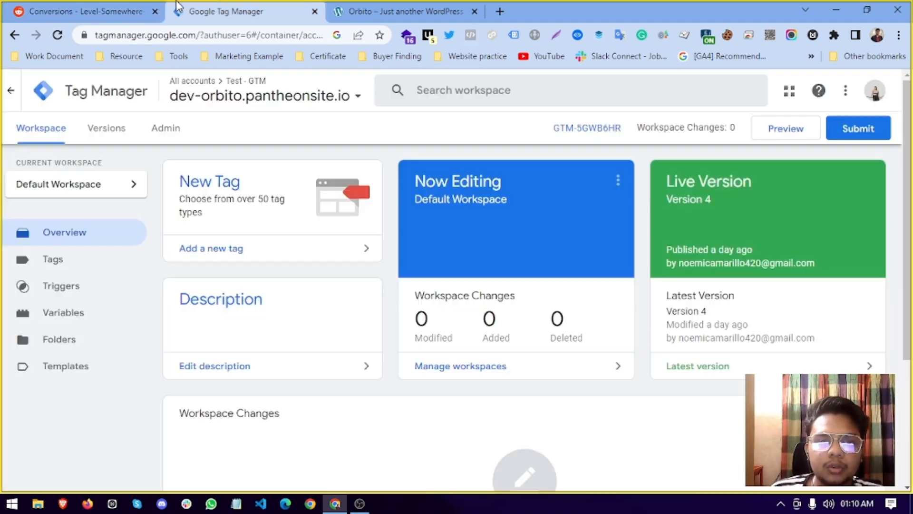
pyautogui.doubleClick(263, 202)
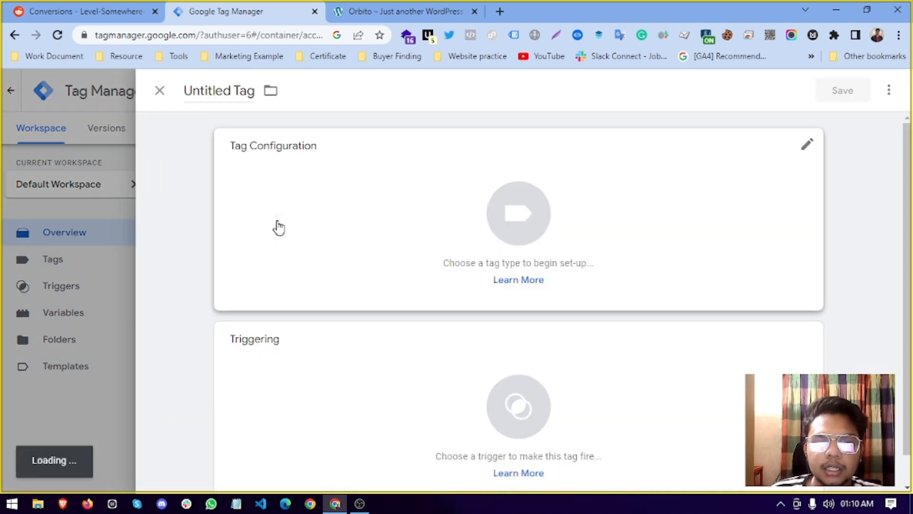
pyautogui.click(389, 187)
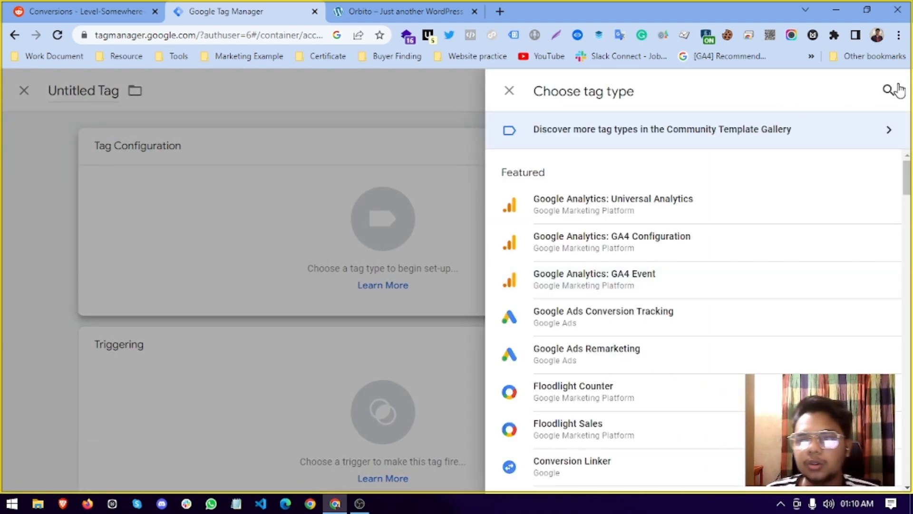
pyautogui.click(888, 91)
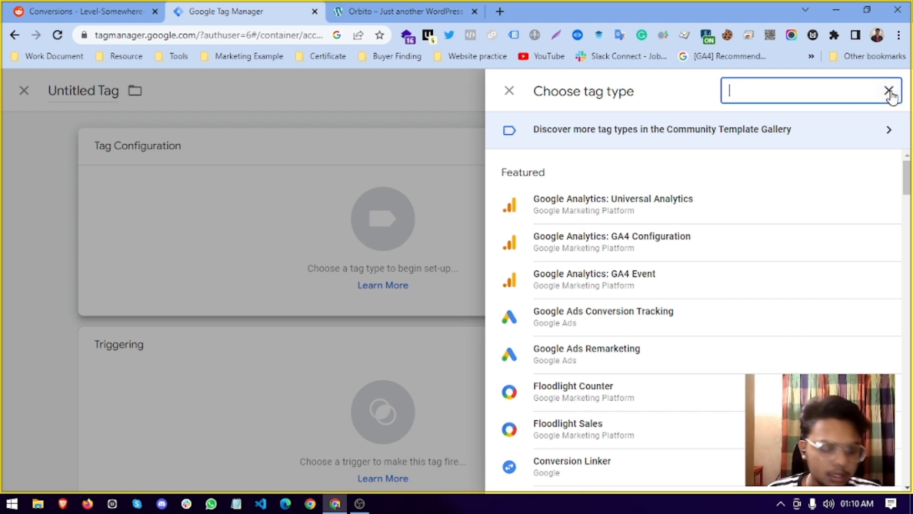
pyautogui.click(889, 130)
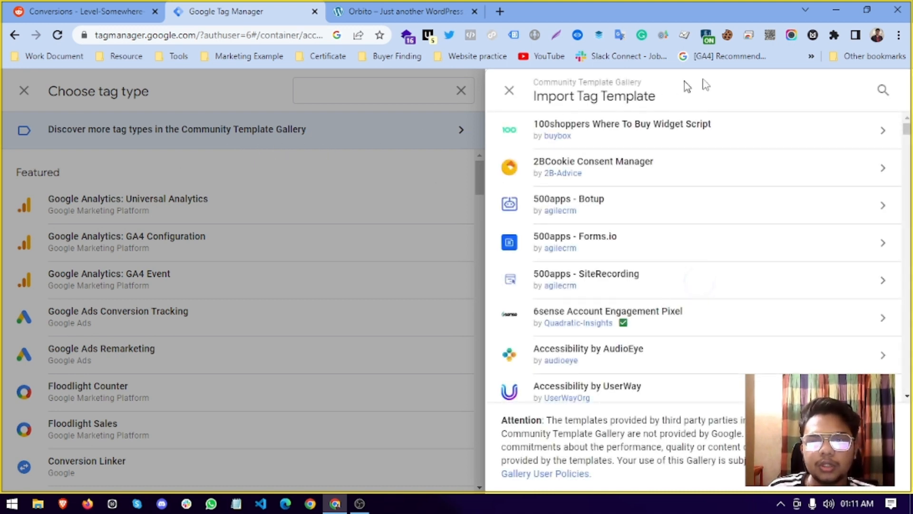
# Step: Search the template gallery for "red" and add the Reddit Pixel template by reddit to the workspace
pyautogui.click(883, 90)
pyautogui.write('red')
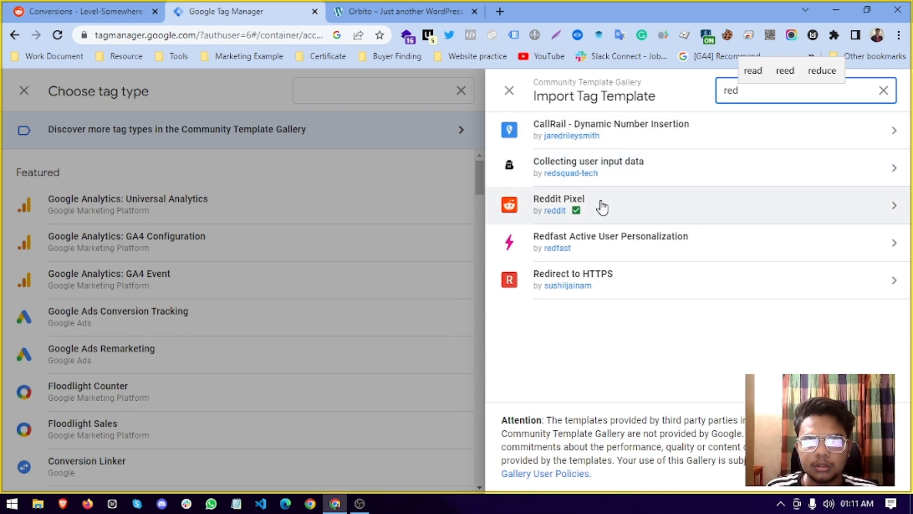
pyautogui.click(576, 210)
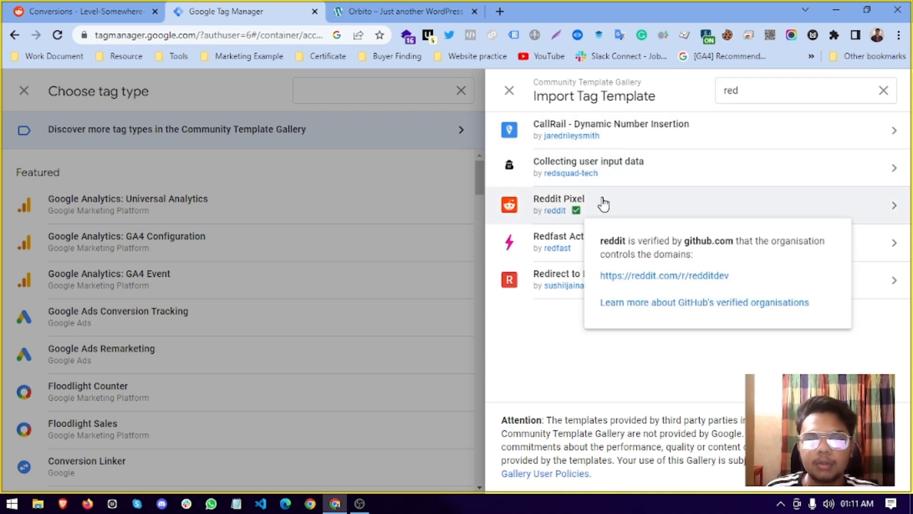
pyautogui.click(603, 205)
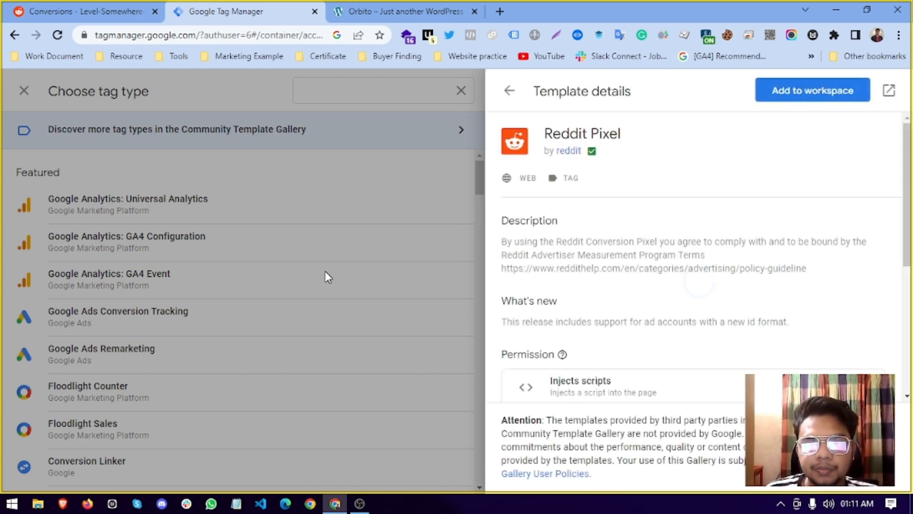
pyautogui.click(794, 94)
pyautogui.click(638, 338)
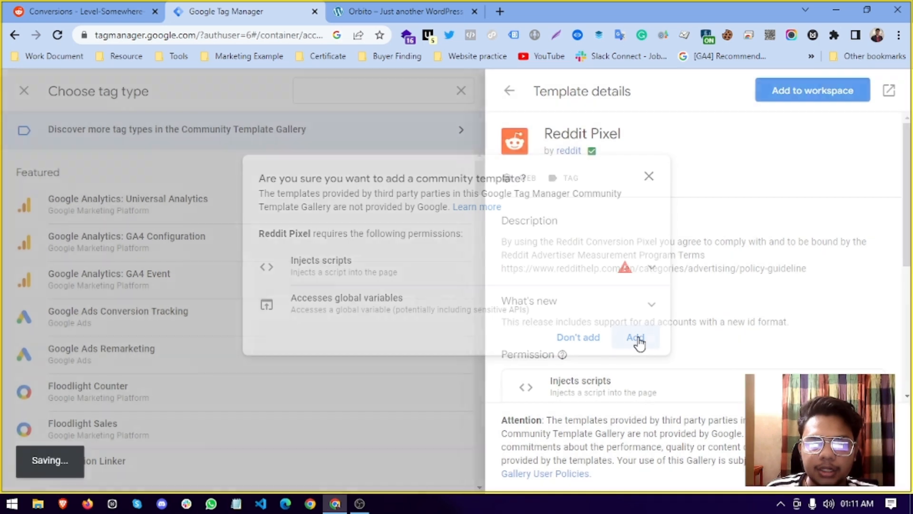
pyautogui.scroll(-4, 640, 286)
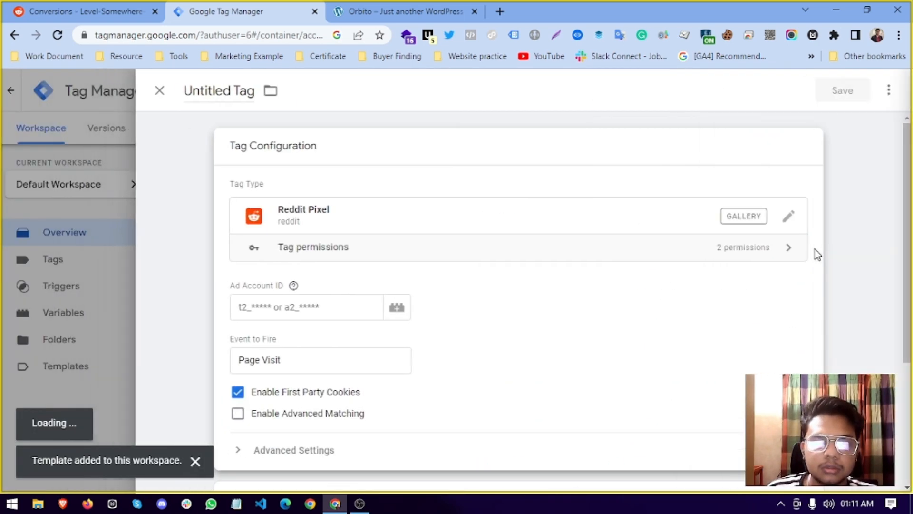
pyautogui.scroll(-1, 504, 316)
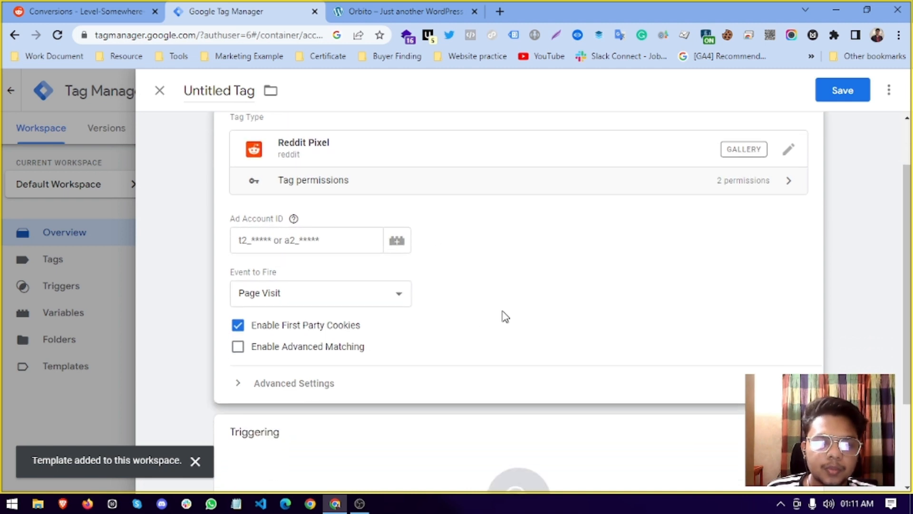
pyautogui.click(196, 463)
# Step: Switch back to Reddit Ads and copy the full advertiser ID for the tag's Ad Account ID
pyautogui.scroll(1, 441, 379)
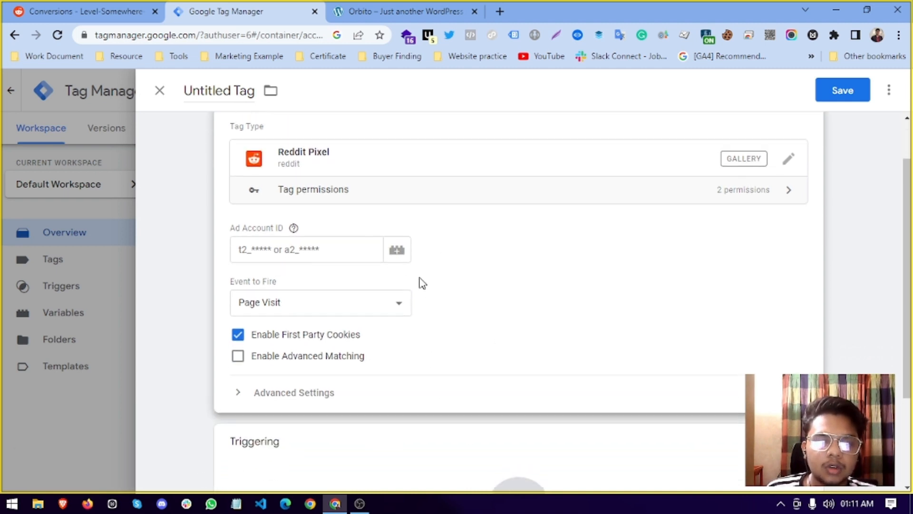
pyautogui.click(276, 300)
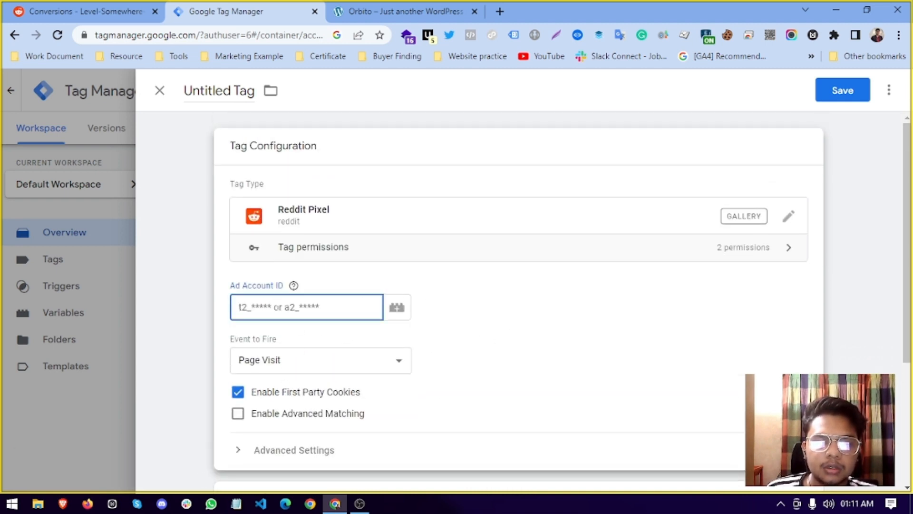
pyautogui.click(91, 7)
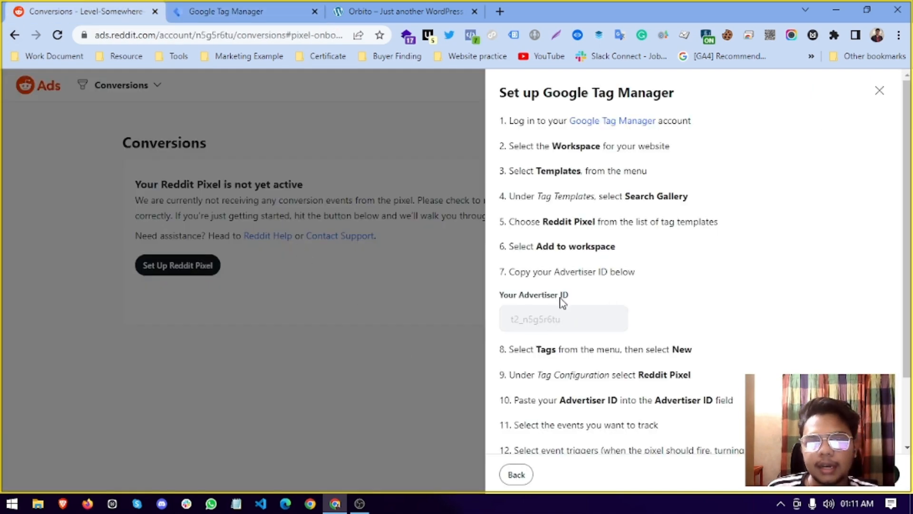
pyautogui.moveTo(509, 323); pyautogui.dragTo(558, 321)
pyautogui.rightClick(566, 322)
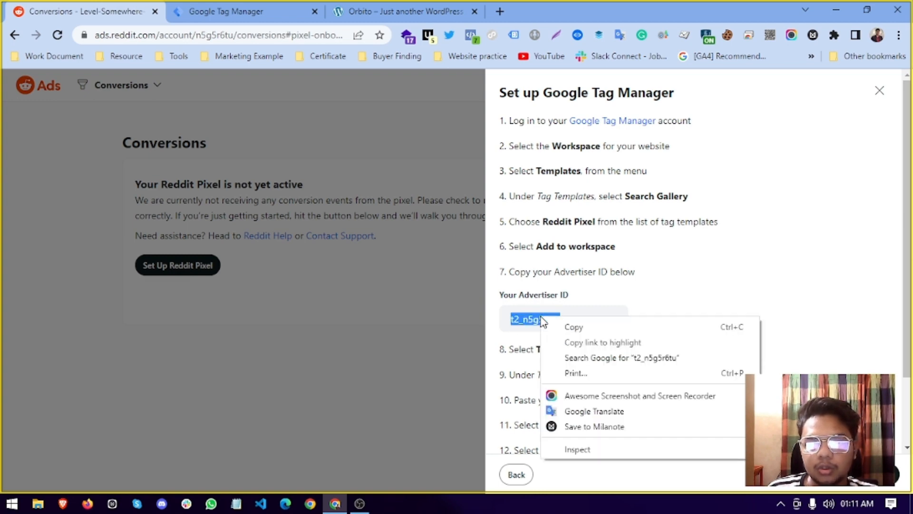
pyautogui.click(573, 327)
# Step: Paste the advertiser ID into the Google Tag Manager tag's Ad Account ID and choose Page Visit as the event to fire
pyautogui.click(265, 9)
pyautogui.rightClick(284, 315)
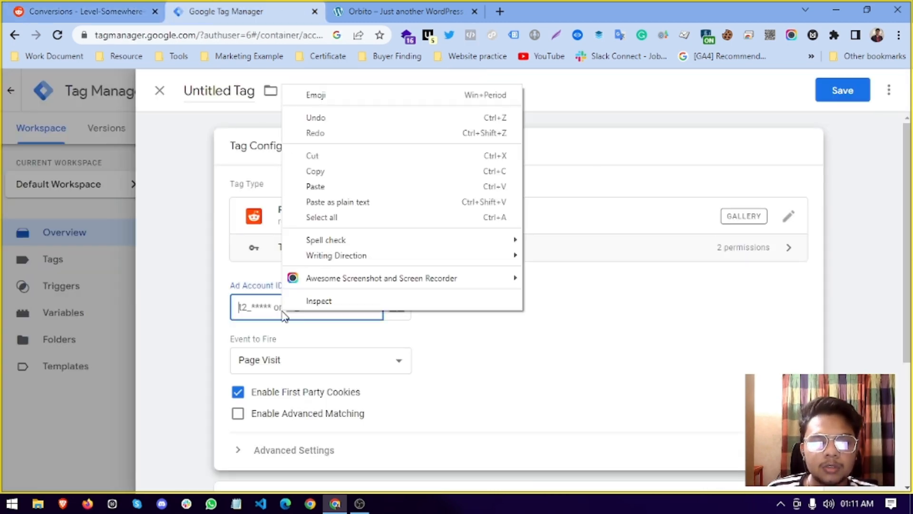
pyautogui.click(314, 186)
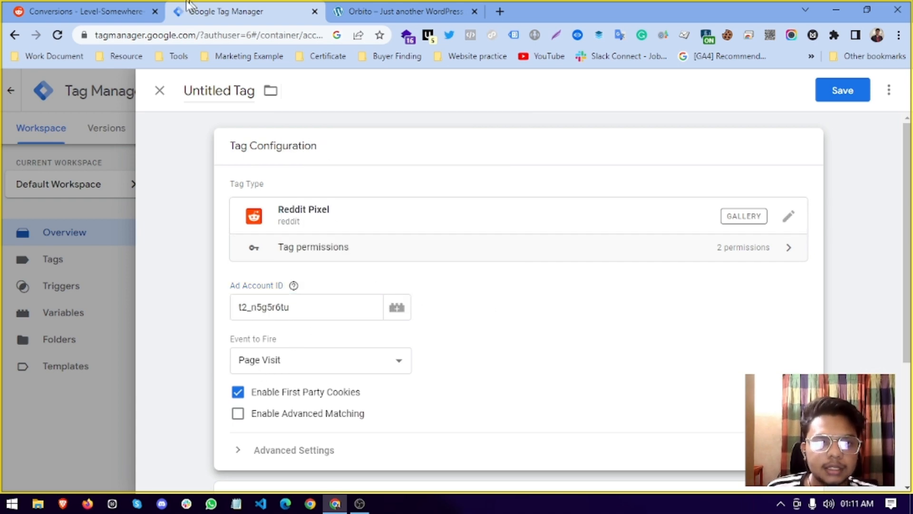
pyautogui.click(104, 7)
pyautogui.click(199, 7)
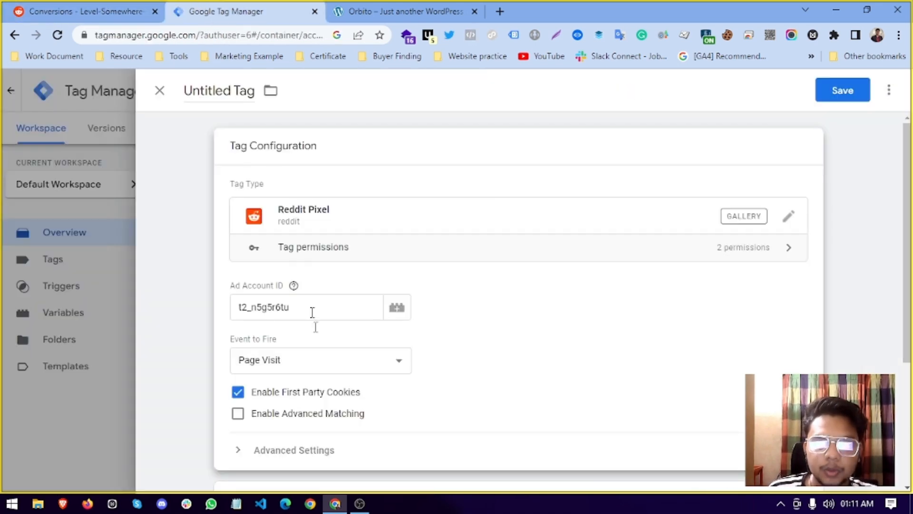
pyautogui.click(311, 369)
pyautogui.click(281, 383)
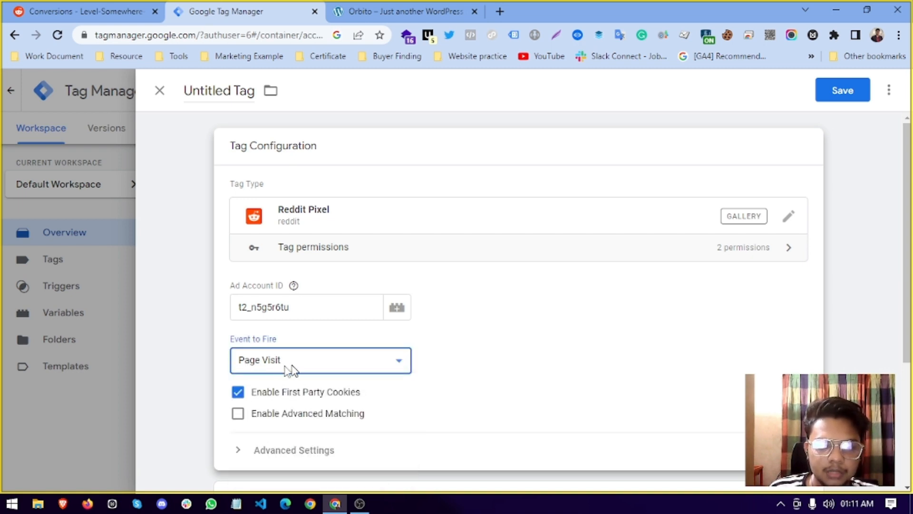
# Step: Try out advanced matching with a new parameter row, and remove both the row and the option
pyautogui.click(238, 414)
pyautogui.scroll(-4, 411, 366)
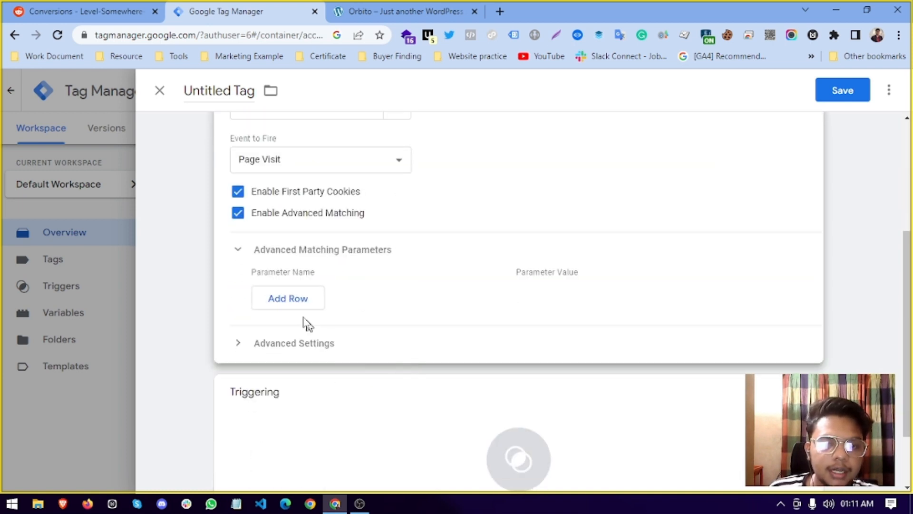
pyautogui.click(269, 298)
pyautogui.click(316, 294)
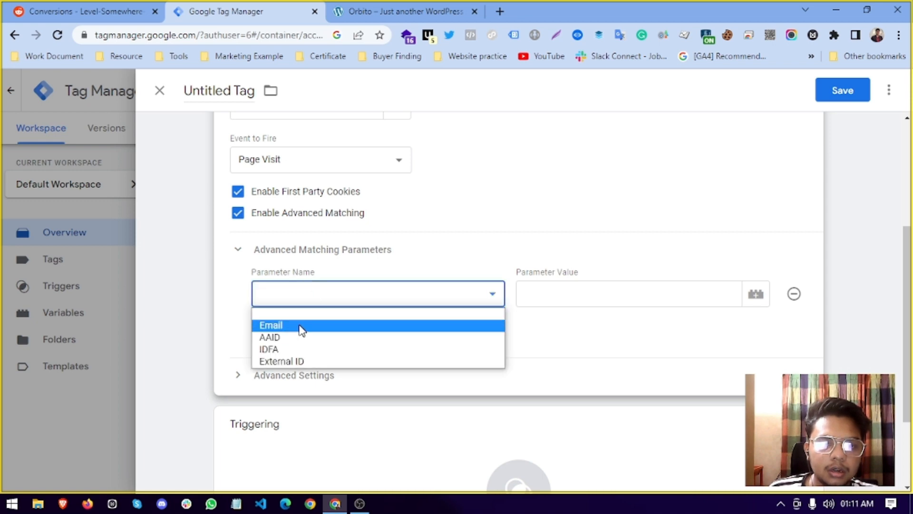
pyautogui.press('Tab')
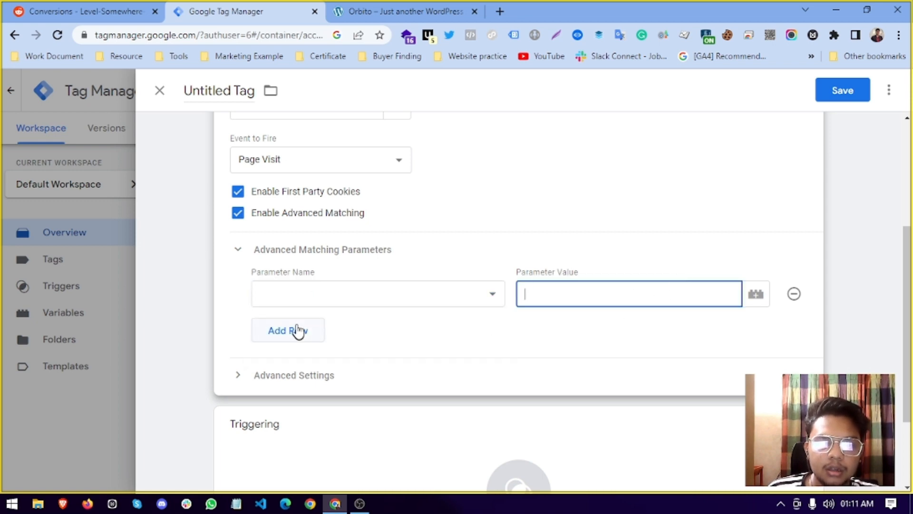
pyautogui.click(432, 301)
pyautogui.click(797, 307)
pyautogui.click(794, 294)
pyautogui.click(238, 213)
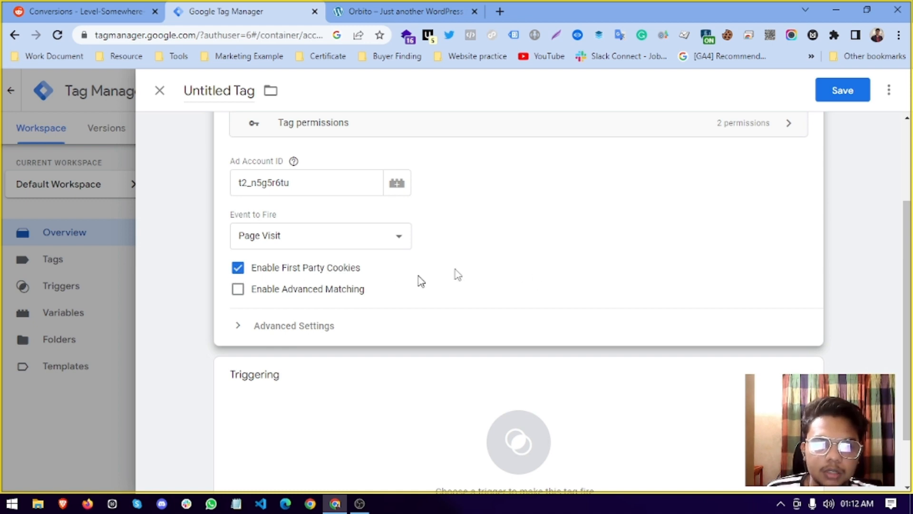
# Step: Set the tag to fire on All Pages and save it under the name "Reddit - Page view Tag"
pyautogui.click(430, 379)
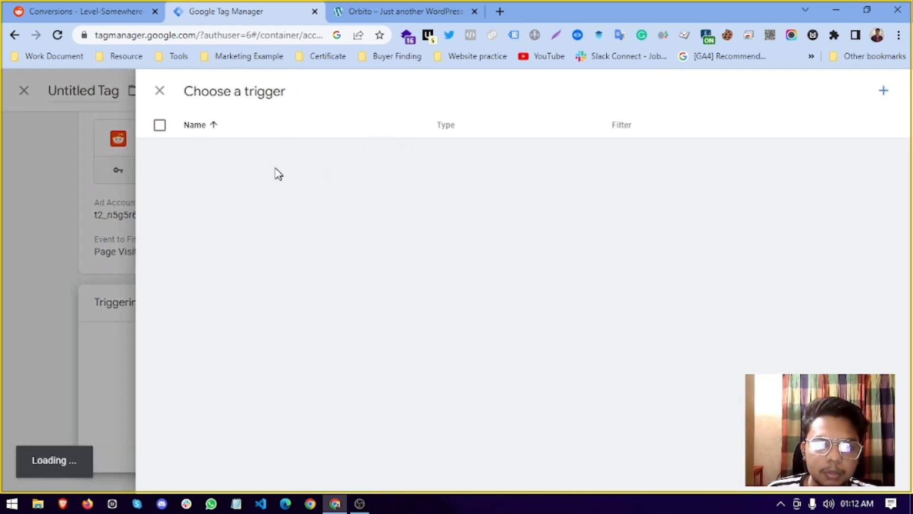
pyautogui.click(279, 173)
pyautogui.moveTo(231, 90); pyautogui.dragTo(185, 92)
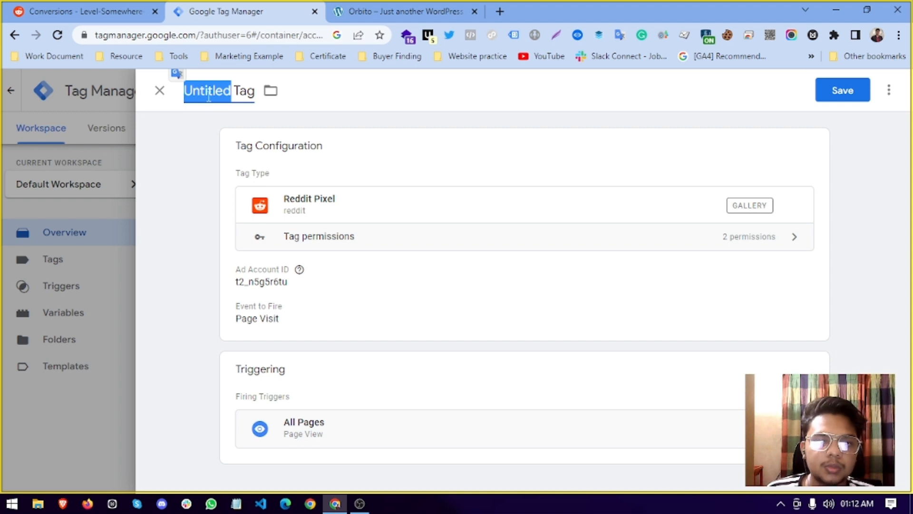
pyautogui.press('BackSpace')
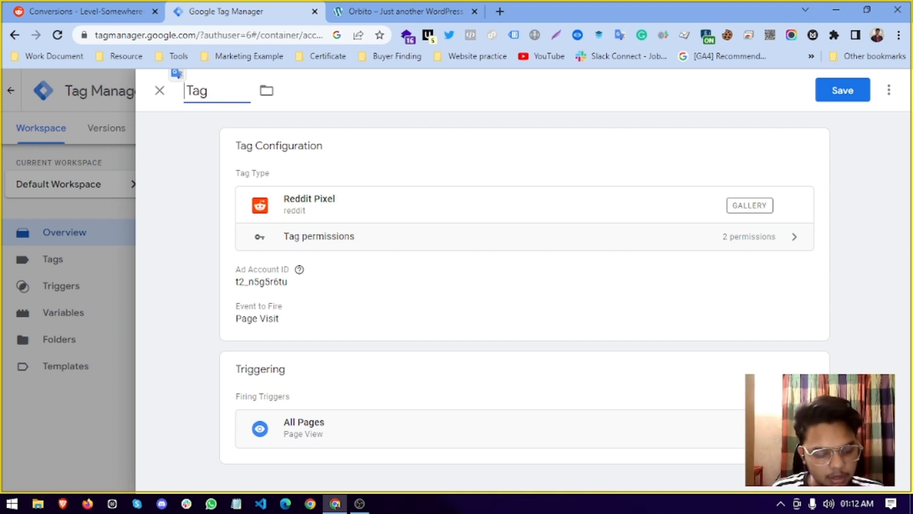
pyautogui.write('Red ')
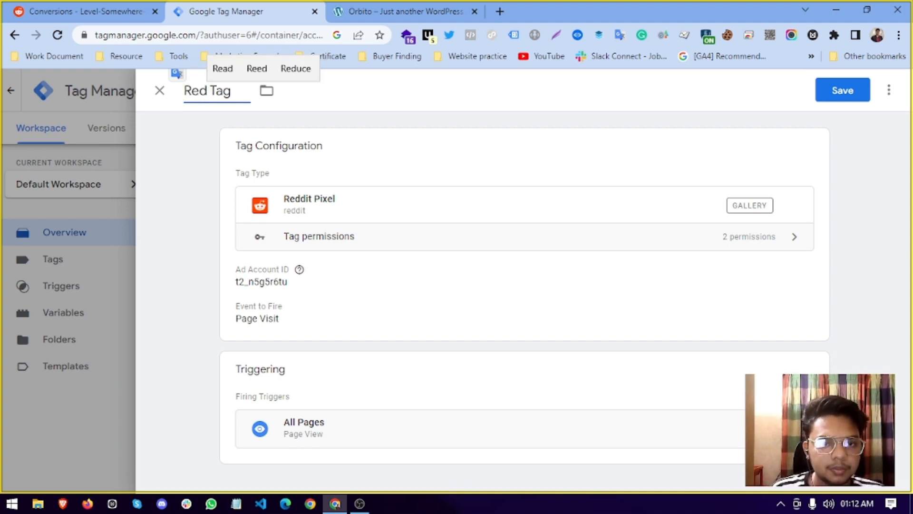
pyautogui.write('dit')
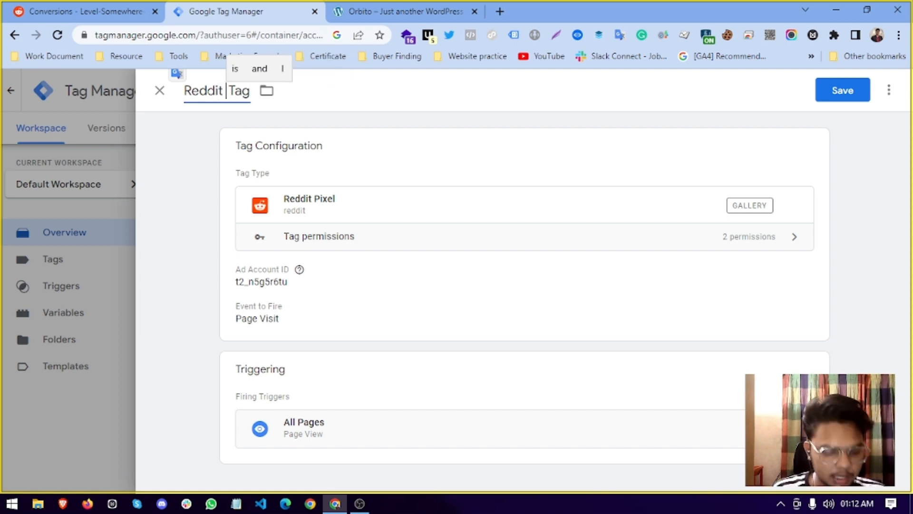
pyautogui.write(' - PA Tag')
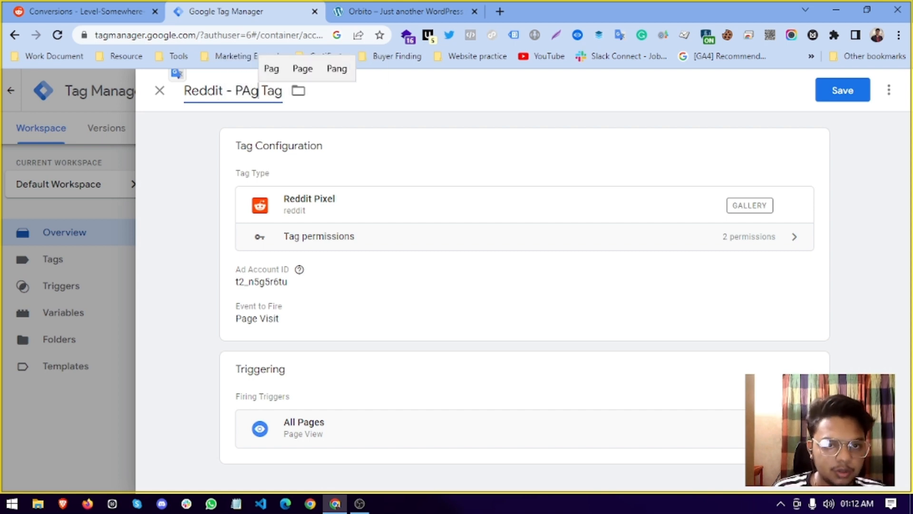
pyautogui.press('BackSpace')
pyautogui.press('BackSpace')
pyautogui.write('age view')
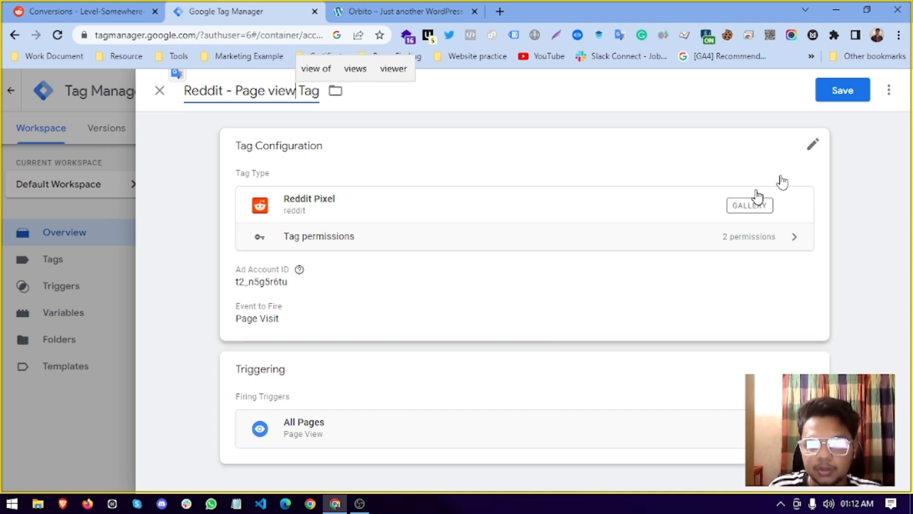
pyautogui.click(848, 95)
# Step: Check the remaining Reddit Ads setup instructions and publish the Tag Manager workspace changes without a version name or description
pyautogui.scroll(-3, 682, 229)
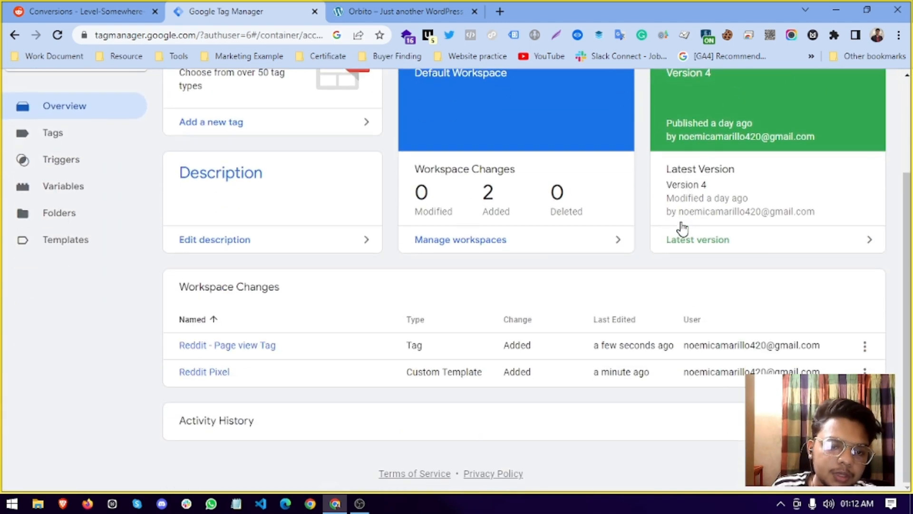
pyautogui.hotkey('ctrl', 'shift', 'Tab')
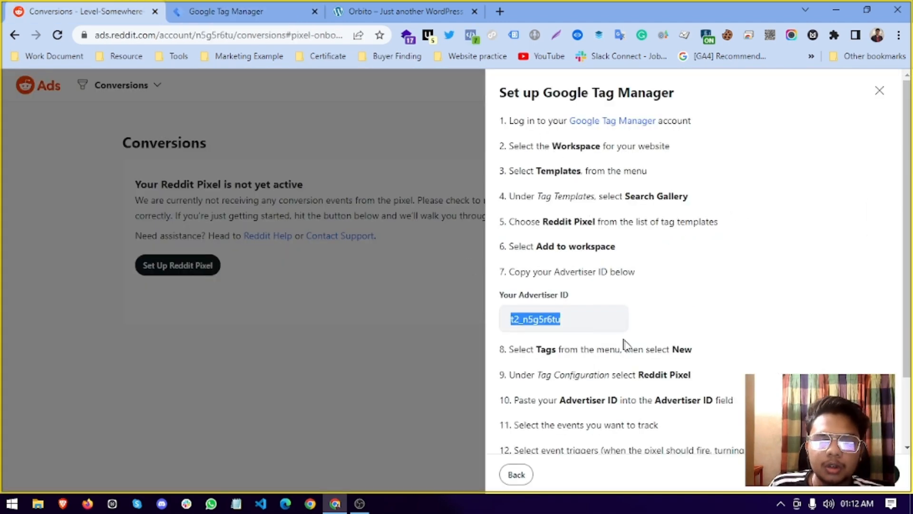
pyautogui.scroll(-2, 625, 344)
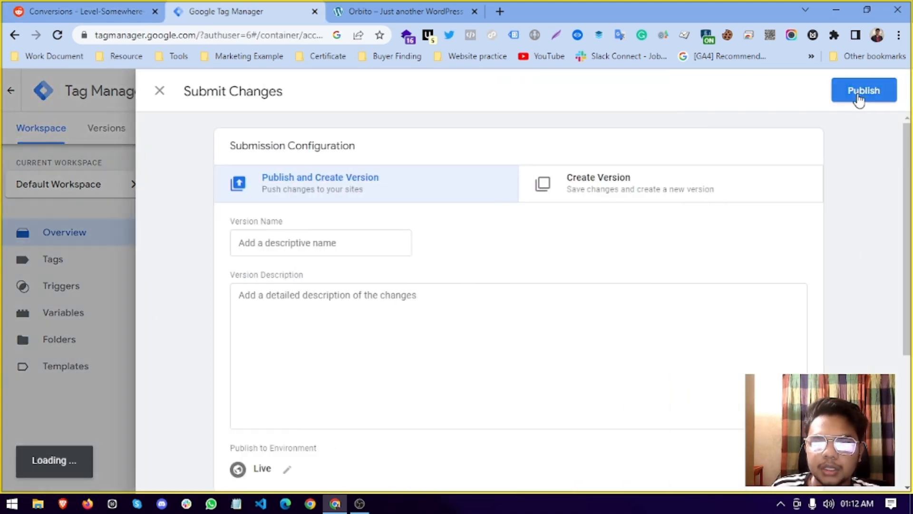
pyautogui.click(859, 93)
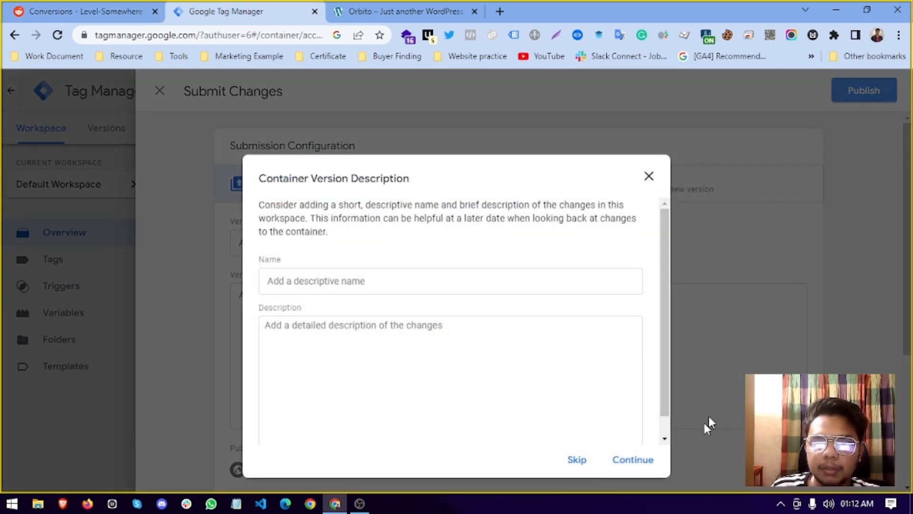
pyautogui.click(639, 461)
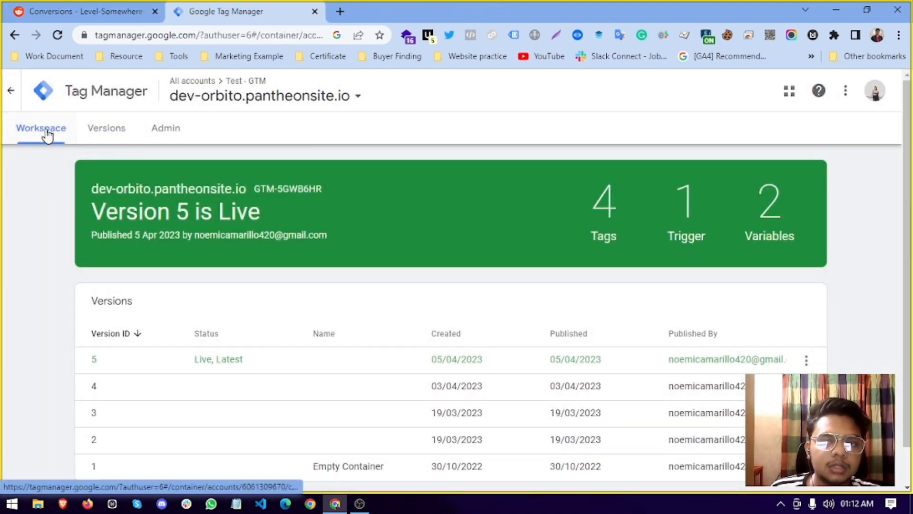
# Step: Start a preview of the Tag Manager workspace and connect Tag Assistant to the Orbito store
pyautogui.click(56, 10)
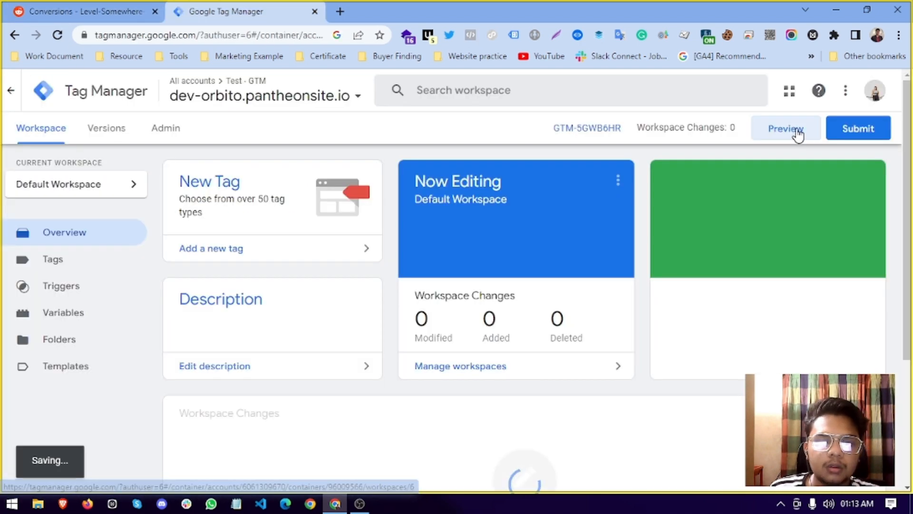
pyautogui.click(792, 133)
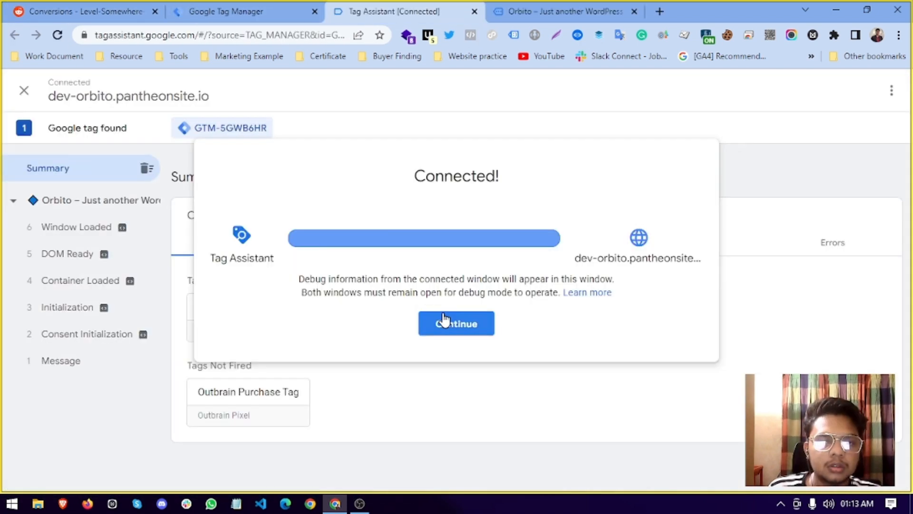
pyautogui.click(456, 322)
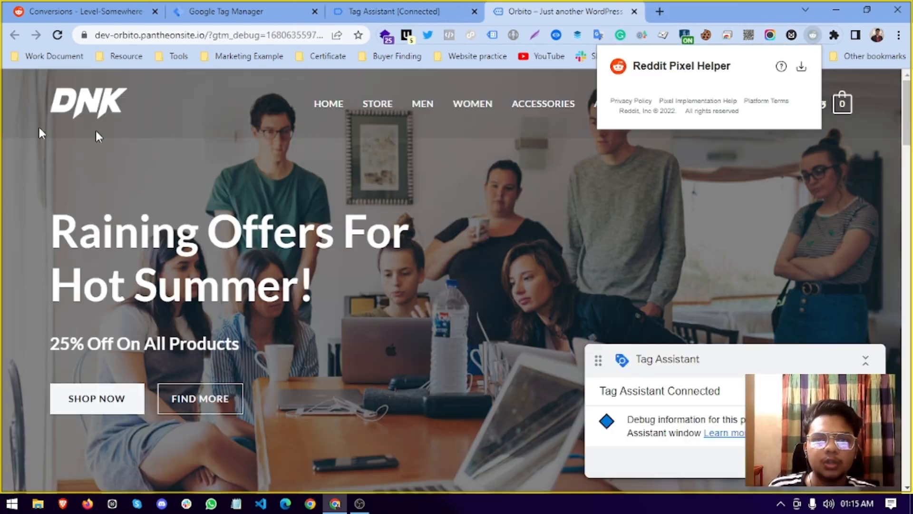
# Step: Reload the Orbito store page and open Reddit Pixel Helper to check which pixel events fire
pyautogui.moveTo(631, 68); pyautogui.dragTo(729, 80)
pyautogui.click(736, 82)
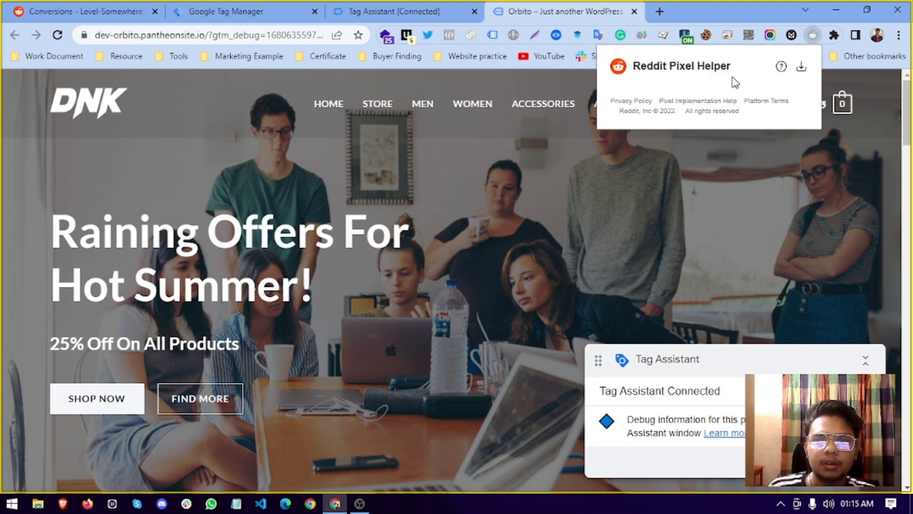
pyautogui.click(60, 39)
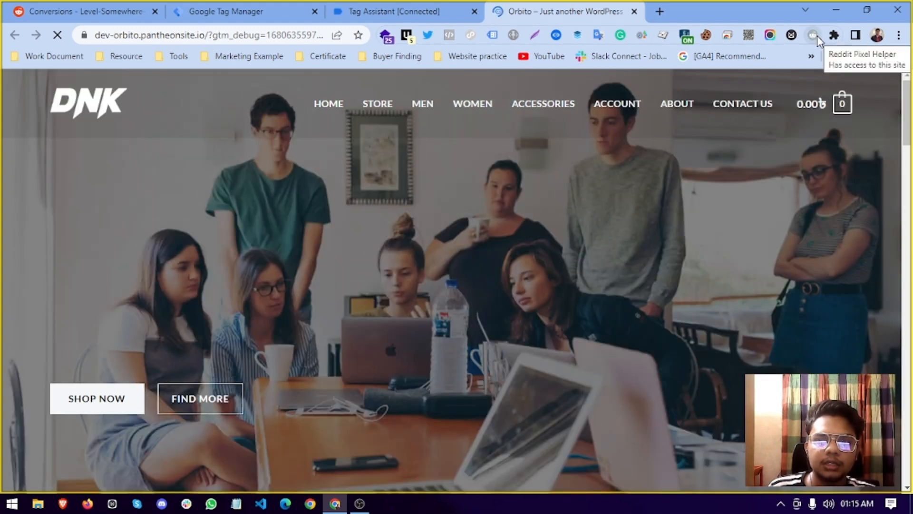
pyautogui.click(814, 35)
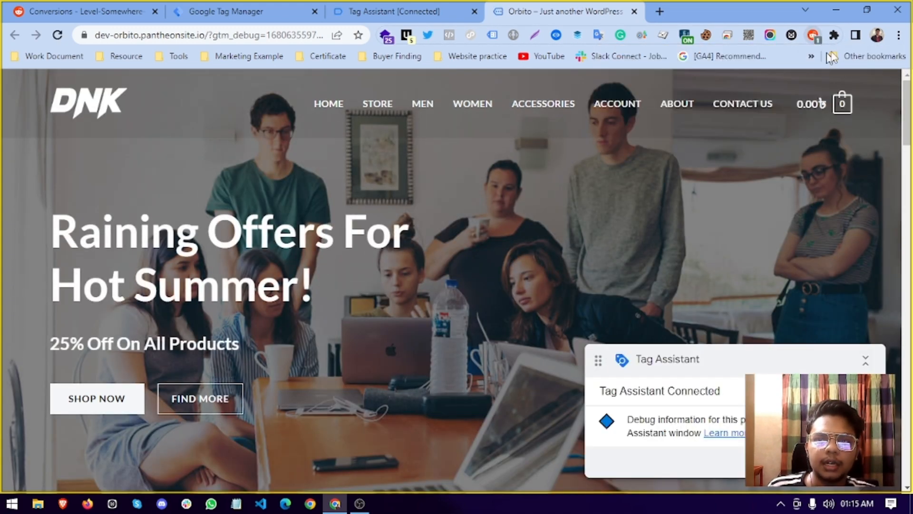
pyautogui.click(813, 35)
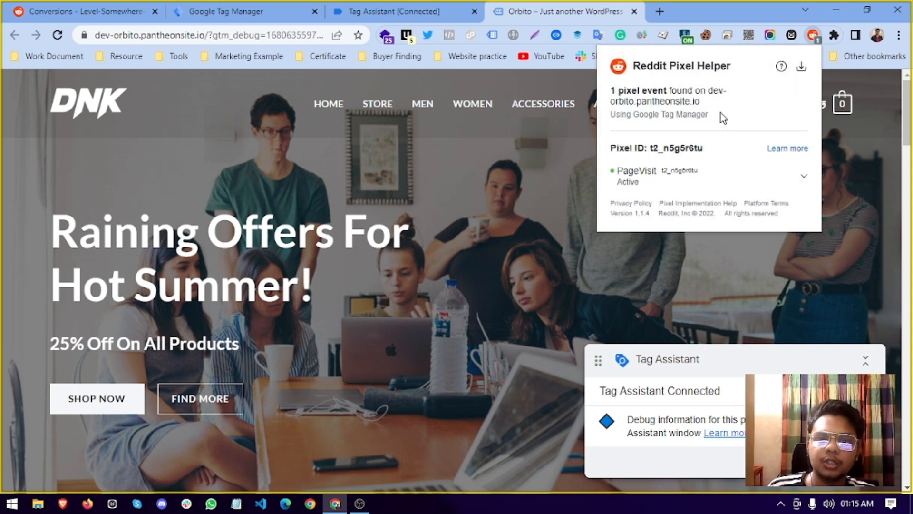
# Step: Examine the PageVisit event's T2 ID, referer URL, timestamp and latency in Reddit Pixel Helper, and collapse the details
pyautogui.click(631, 190)
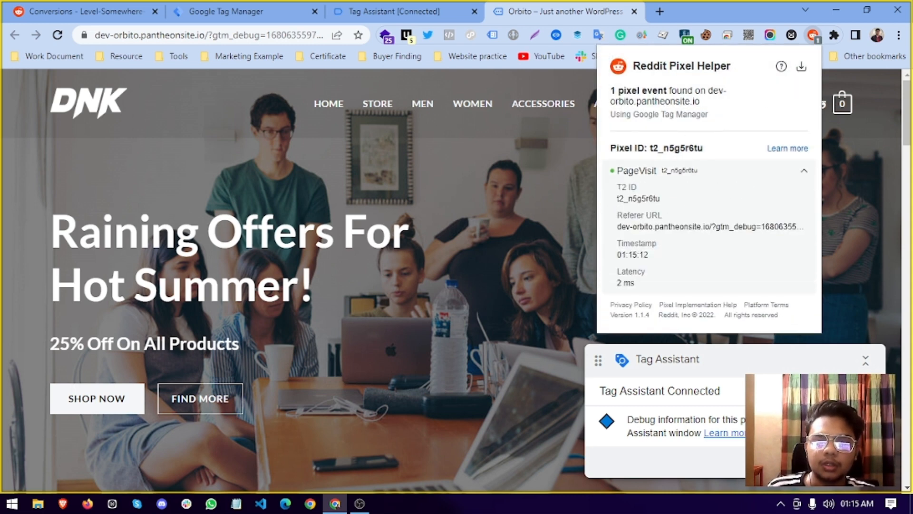
pyautogui.moveTo(617, 199); pyautogui.dragTo(655, 199)
pyautogui.moveTo(618, 226); pyautogui.dragTo(715, 226)
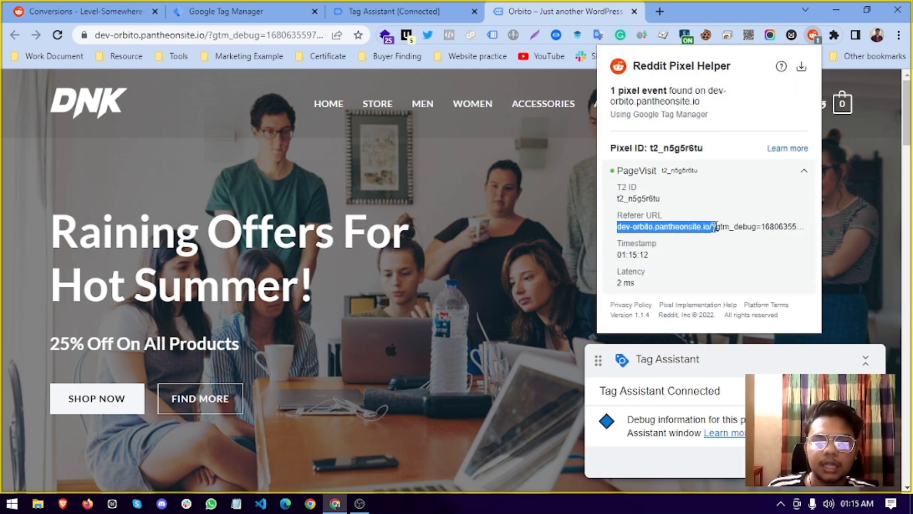
pyautogui.moveTo(607, 247); pyautogui.dragTo(677, 253)
pyautogui.moveTo(617, 282); pyautogui.dragTo(642, 290)
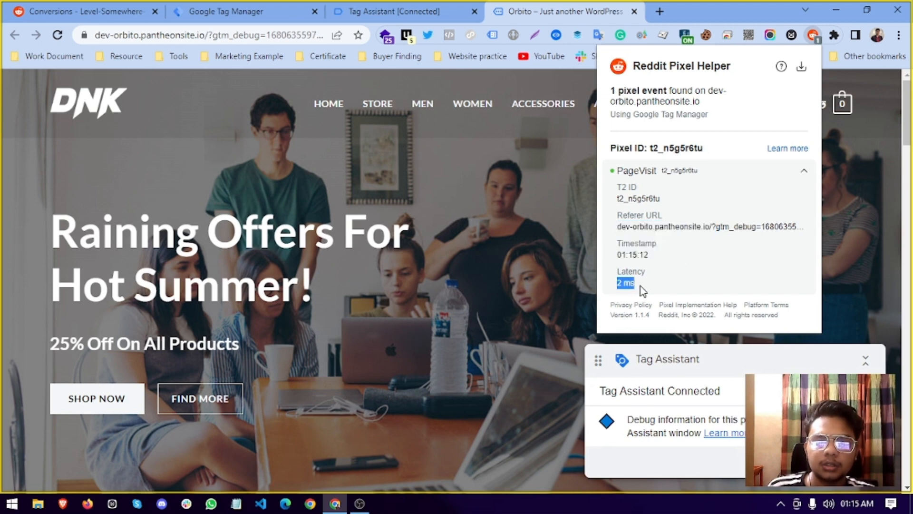
pyautogui.click(805, 174)
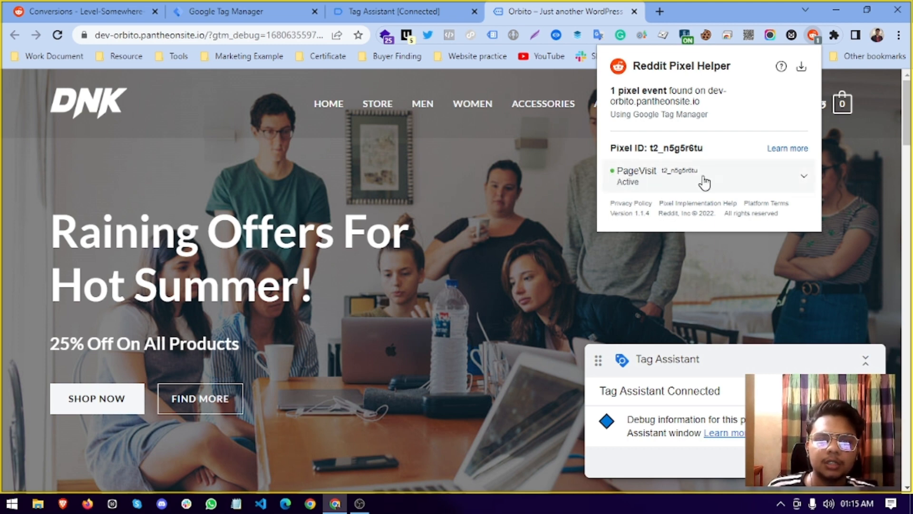
# Step: Switch to Reddit Ads, reload the Conversions page and review the status of Page Visit and the other event types
pyautogui.hotkey('ctrl', '1')
pyautogui.press('F5')
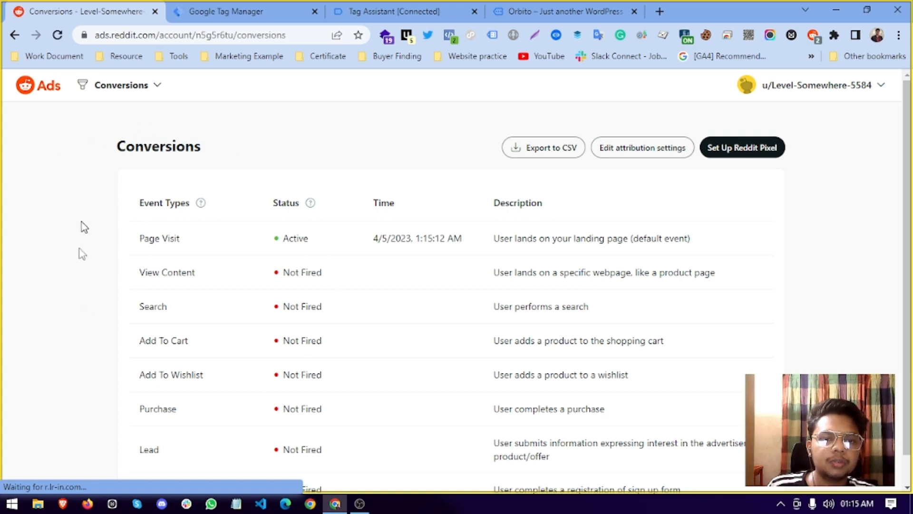
pyautogui.scroll(-1, 610, 261)
pyautogui.scroll(1, 559, 281)
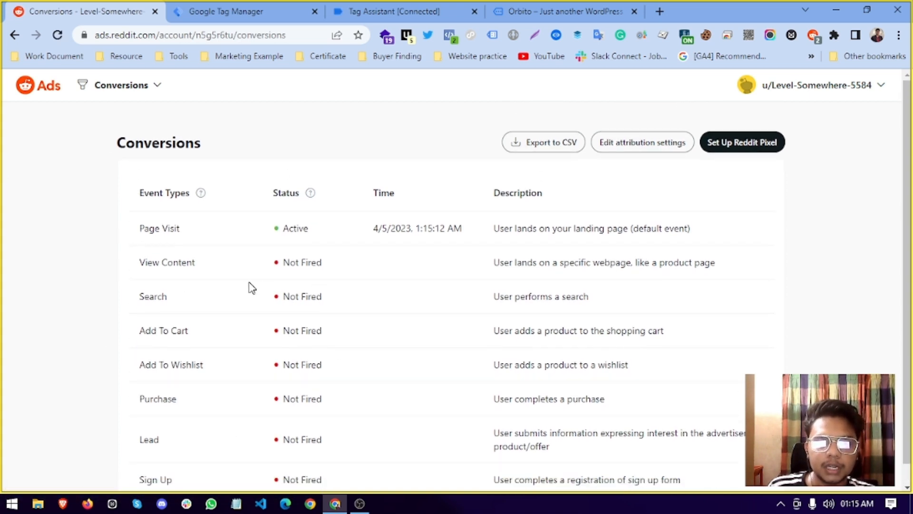
pyautogui.moveTo(125, 227); pyautogui.dragTo(286, 259)
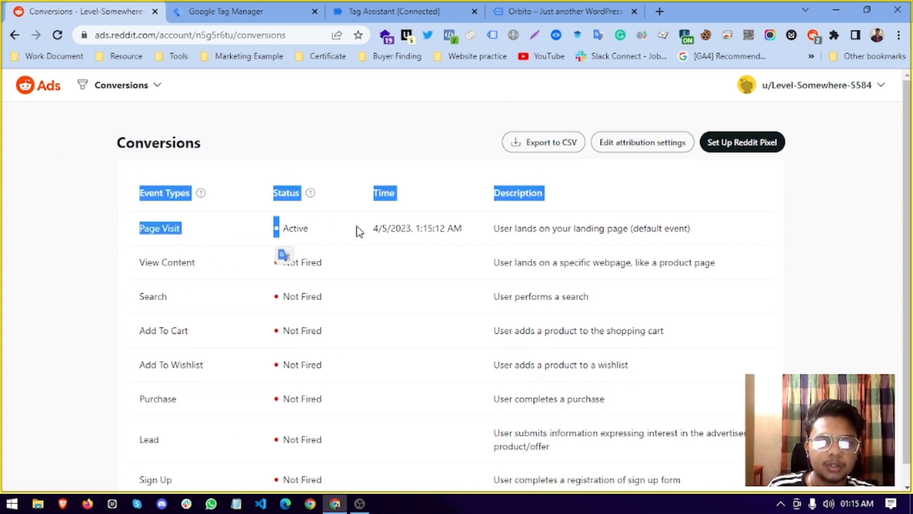
pyautogui.click(270, 232)
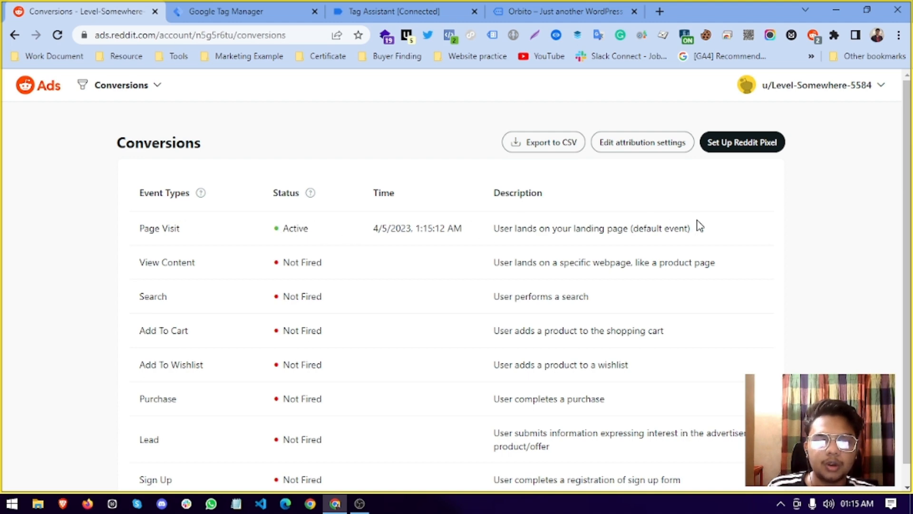
pyautogui.scroll(-1, 138, 255)
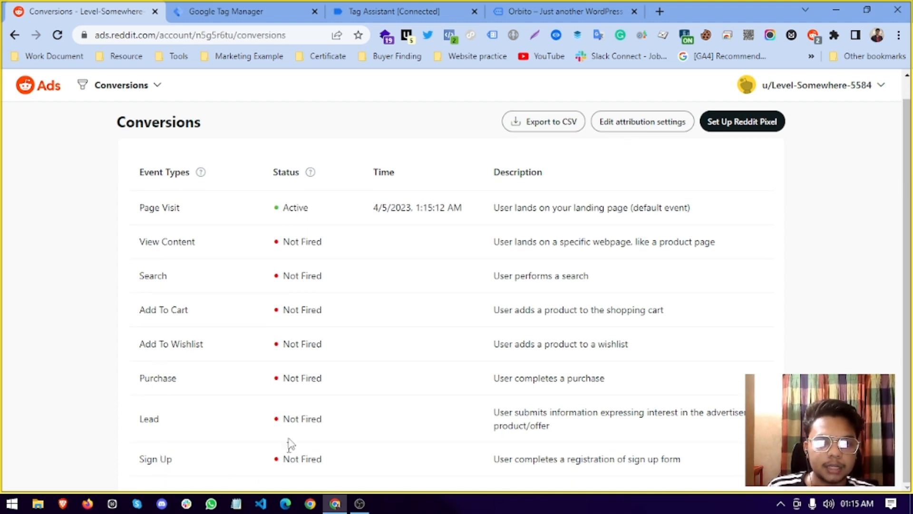
# Step: Start a new Reddit Pixel tag in Google Tag Manager and paste the advertiser ID as its Ad Account ID
pyautogui.click(215, 7)
pyautogui.click(252, 228)
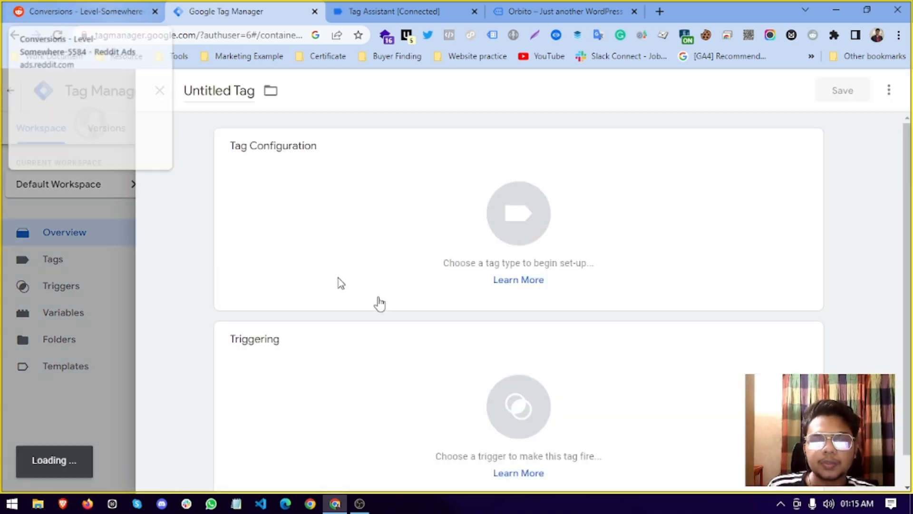
pyautogui.click(350, 241)
pyautogui.scroll(-10, 588, 337)
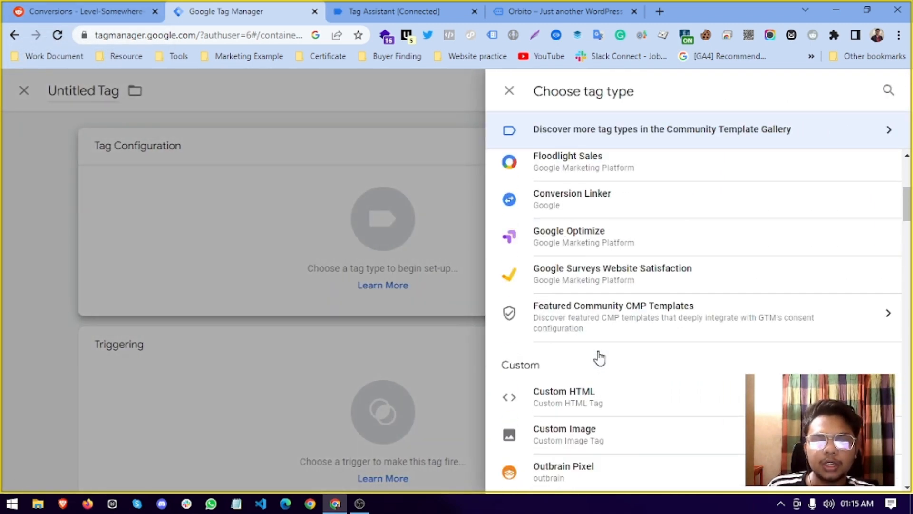
pyautogui.click(566, 307)
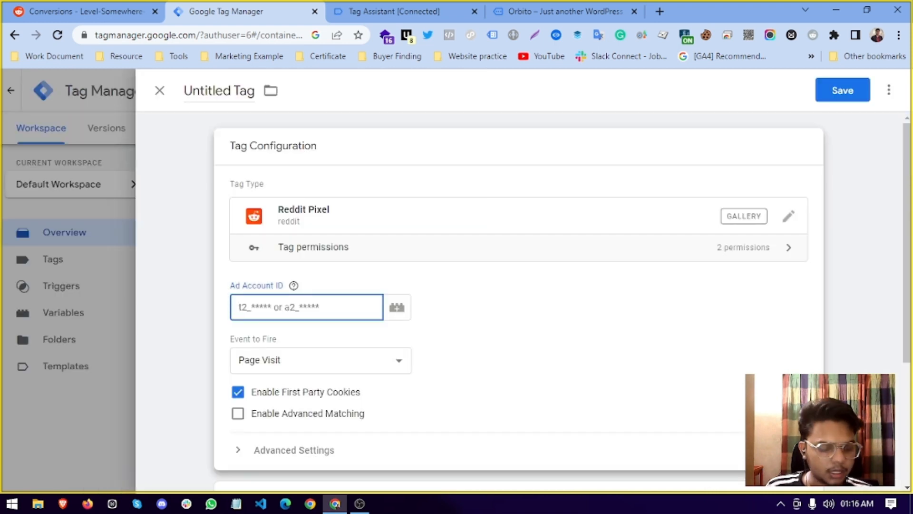
pyautogui.press('super+v')
pyautogui.click(296, 85)
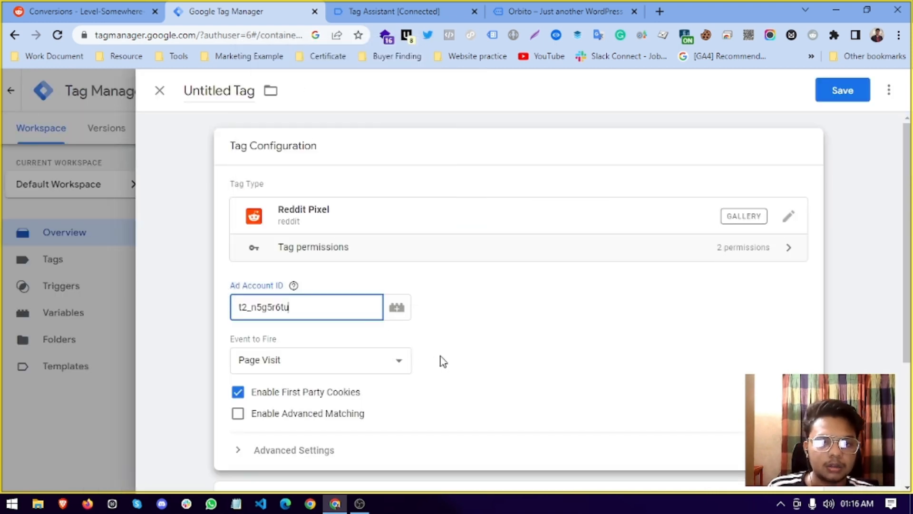
# Step: Configure the tag for the Purchase event with currency USD, transaction value {{value}}, transaction ID {{id}} and the Purchase - Trigger
pyautogui.click(320, 371)
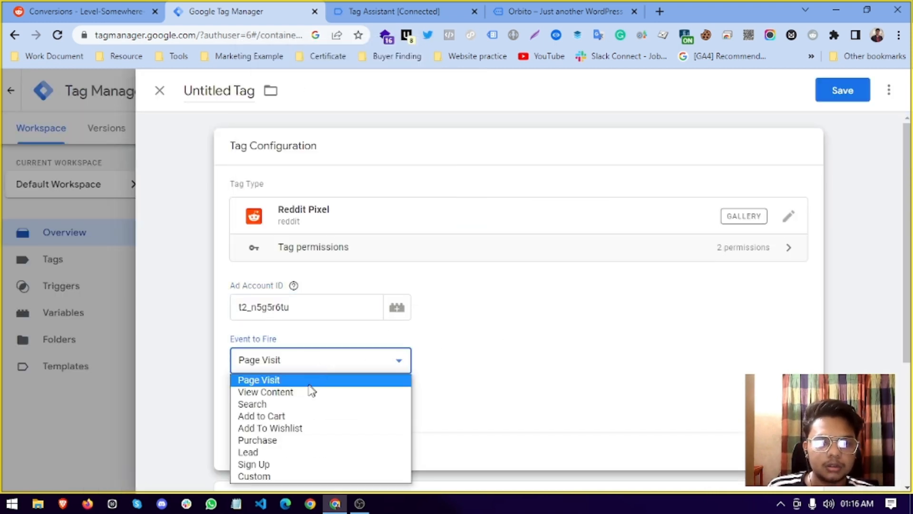
pyautogui.click(269, 445)
pyautogui.scroll(-2, 464, 334)
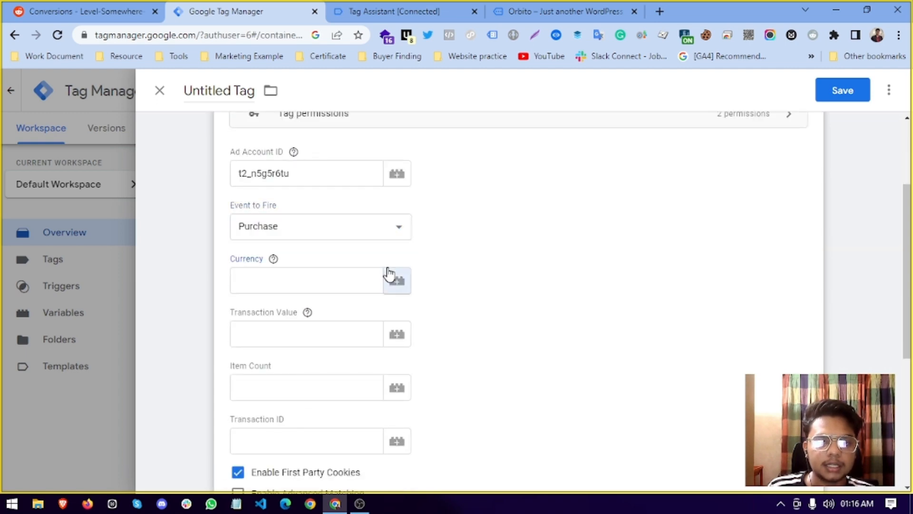
pyautogui.click(389, 274)
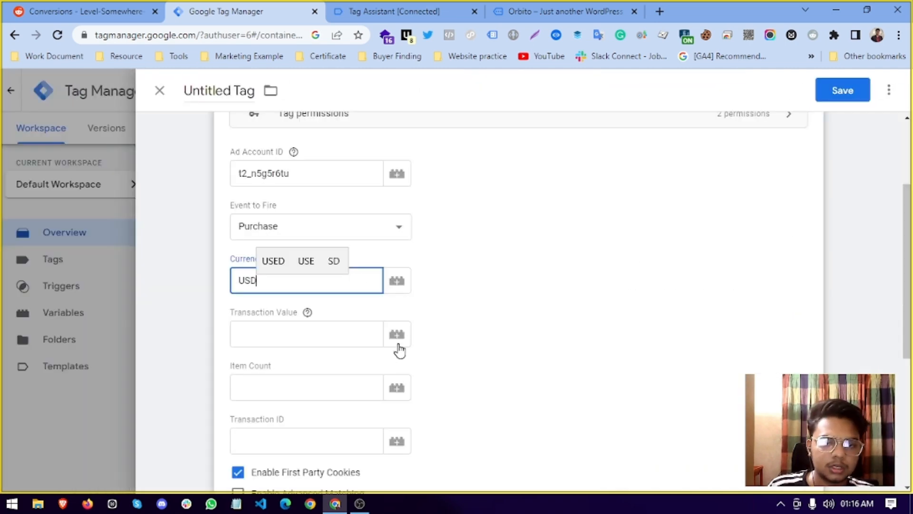
pyautogui.click(397, 335)
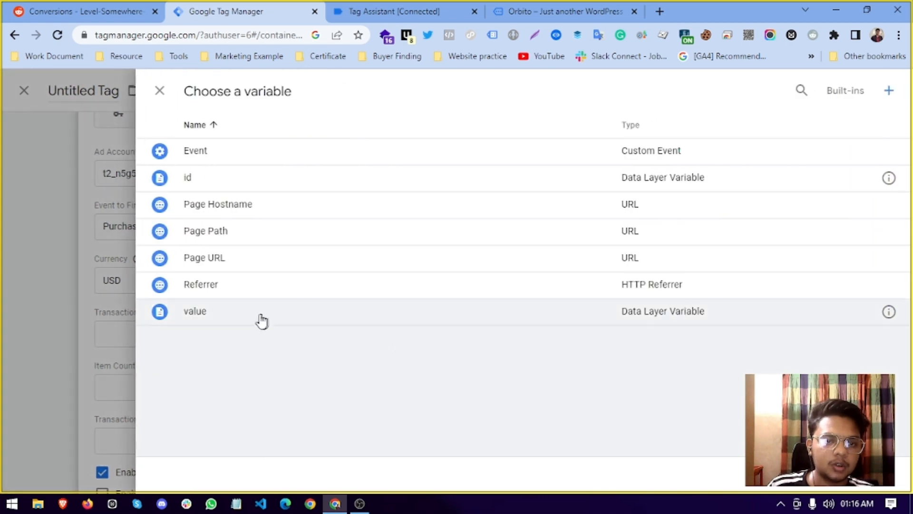
pyautogui.click(261, 318)
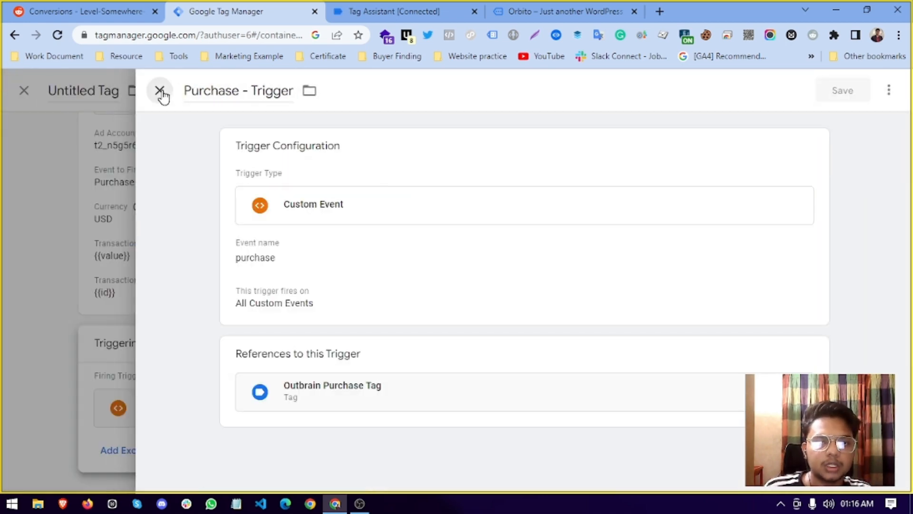
pyautogui.click(160, 91)
# Step: Clear the purchase tag's fixed currency and open the variable choices for the Currency field
pyautogui.scroll(2, 322, 363)
pyautogui.click(292, 349)
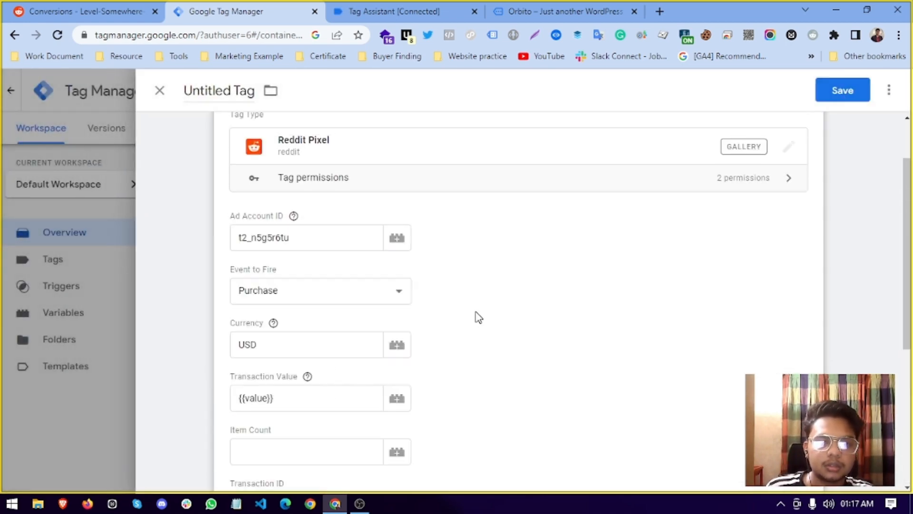
pyautogui.scroll(-1, 328, 376)
pyautogui.doubleClick(352, 277)
pyautogui.press('BackSpace')
pyautogui.click(398, 280)
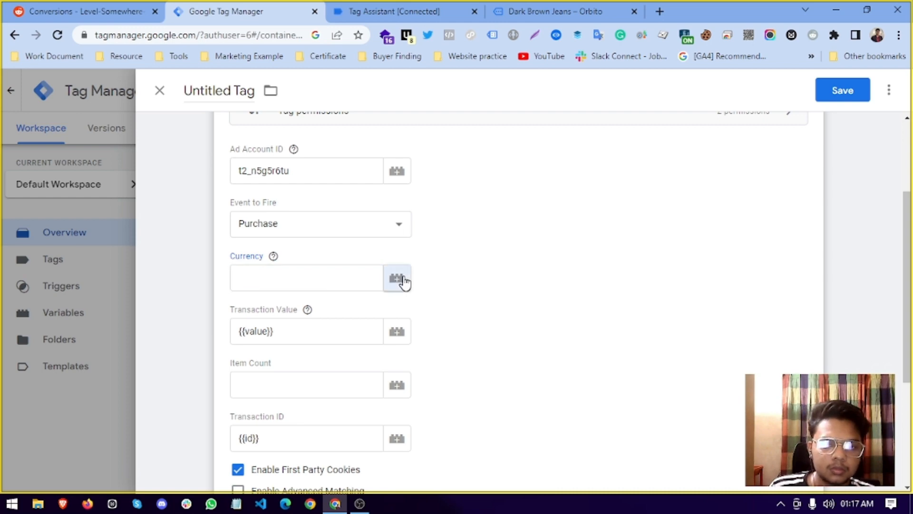
# Step: Create a new Data Layer Variable with ecommerce.currency as its data layer variable name
pyautogui.click(889, 92)
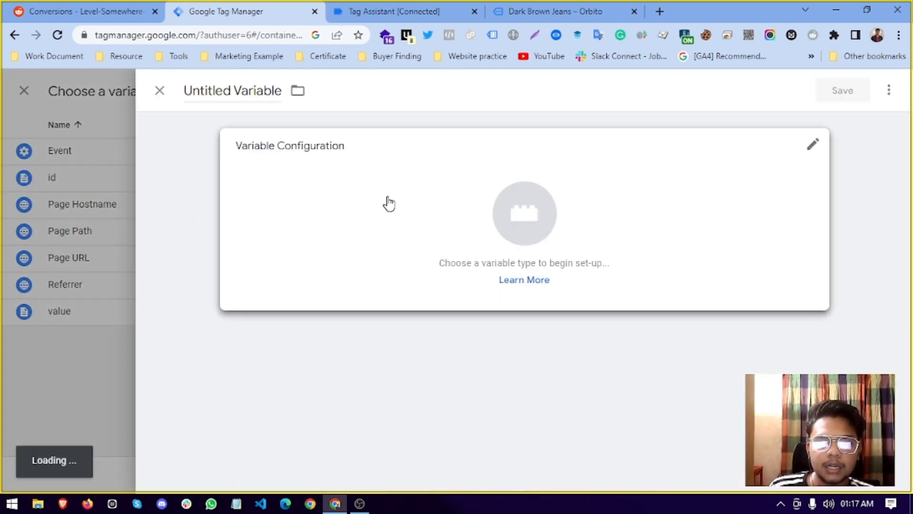
pyautogui.click(389, 203)
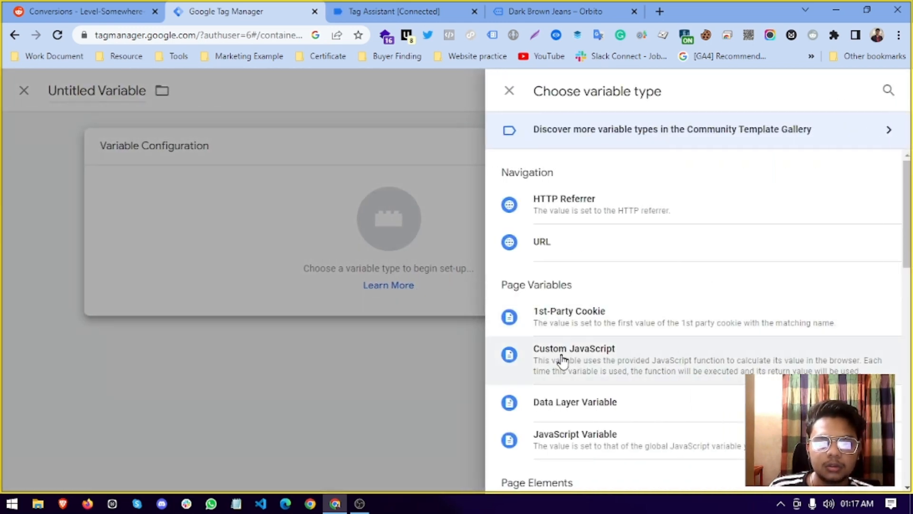
pyautogui.click(572, 421)
pyautogui.rightClick(355, 284)
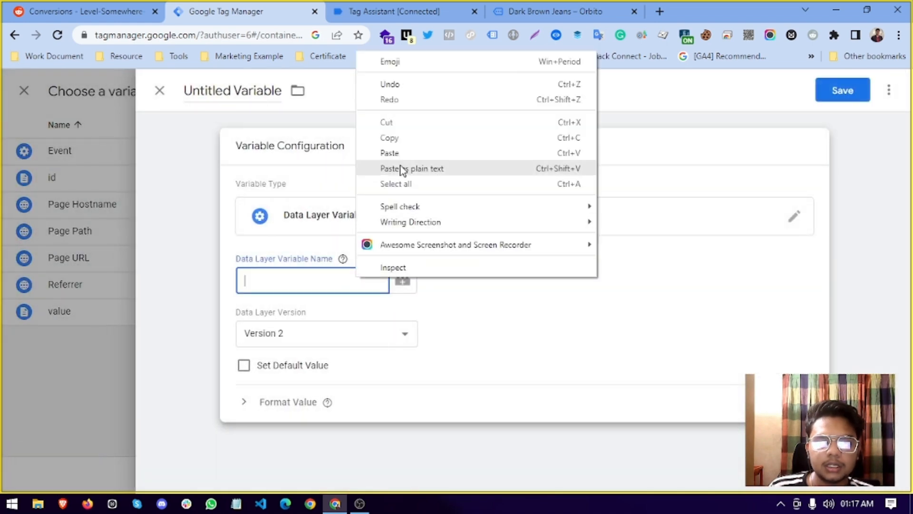
pyautogui.click(401, 169)
# Step: Rename the untitled variable to "dlv - currency"
pyautogui.click(281, 92)
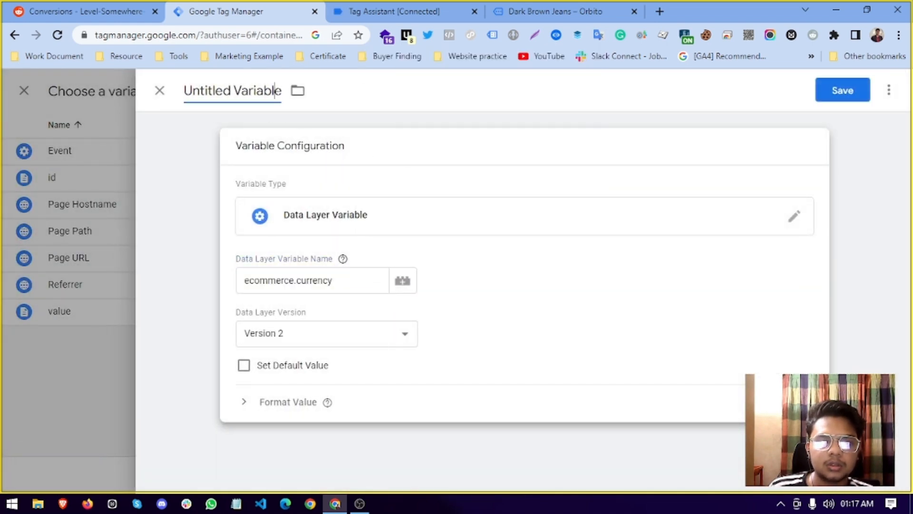
pyautogui.moveTo(282, 92); pyautogui.dragTo(181, 95)
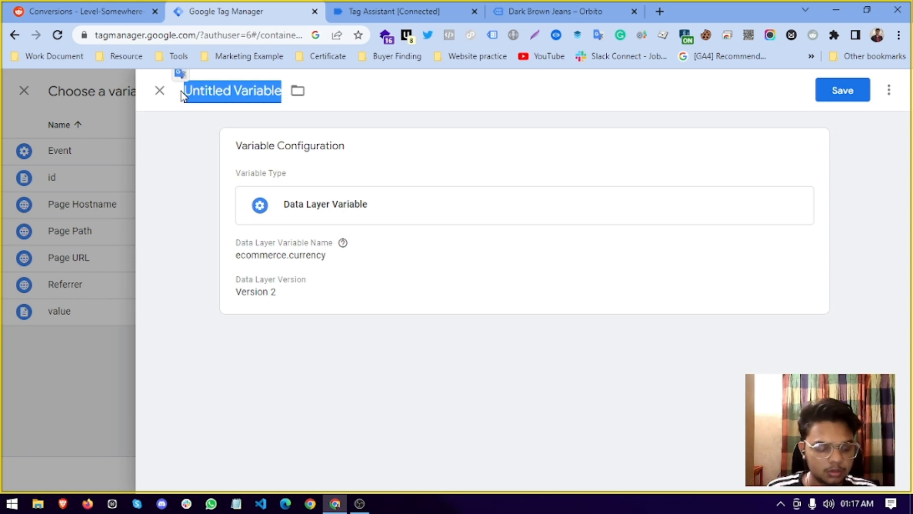
pyautogui.write('dlv -c')
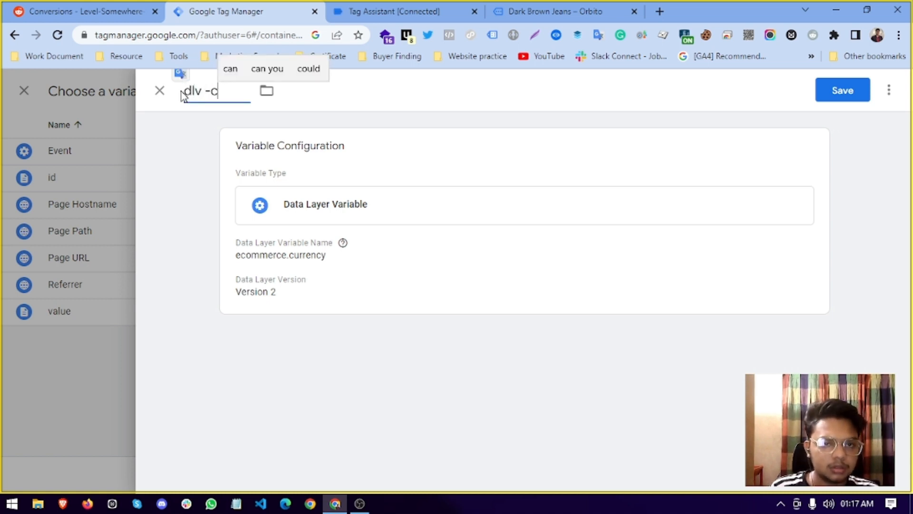
pyautogui.press('BackSpace')
pyautogui.write('curr')
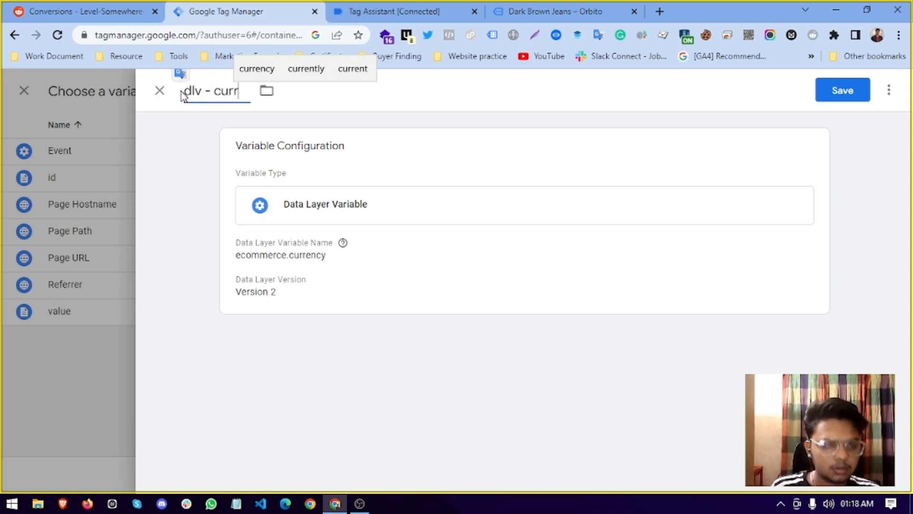
pyautogui.write('ency')
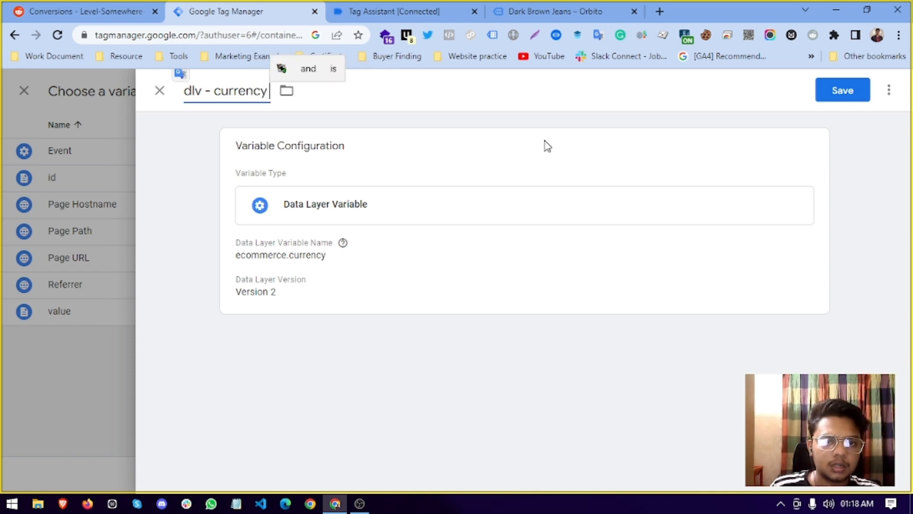
# Step: Save the dlv - currency variable into the purchase tag's Currency field
pyautogui.click(849, 100)
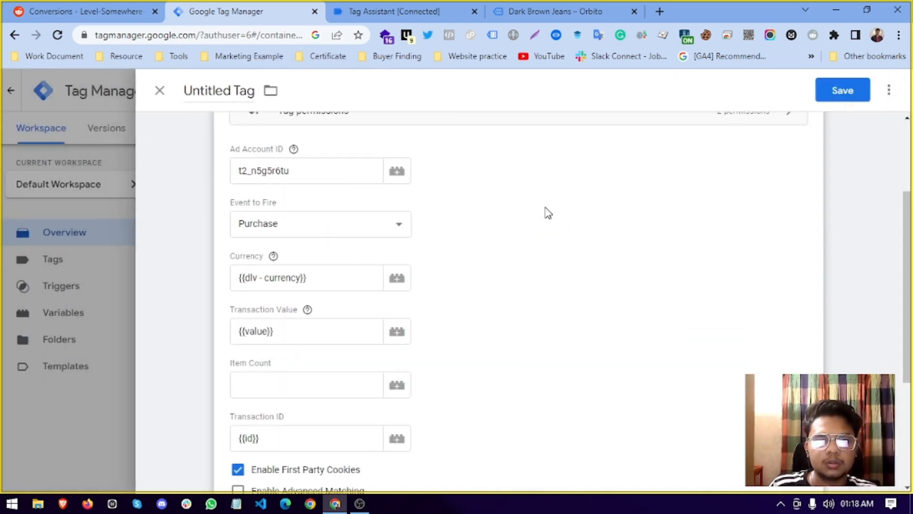
pyautogui.click(240, 384)
# Step: Check the Tag Assistant summary and the store page, and return to the purchase tag's Item Count field
pyautogui.click(418, 6)
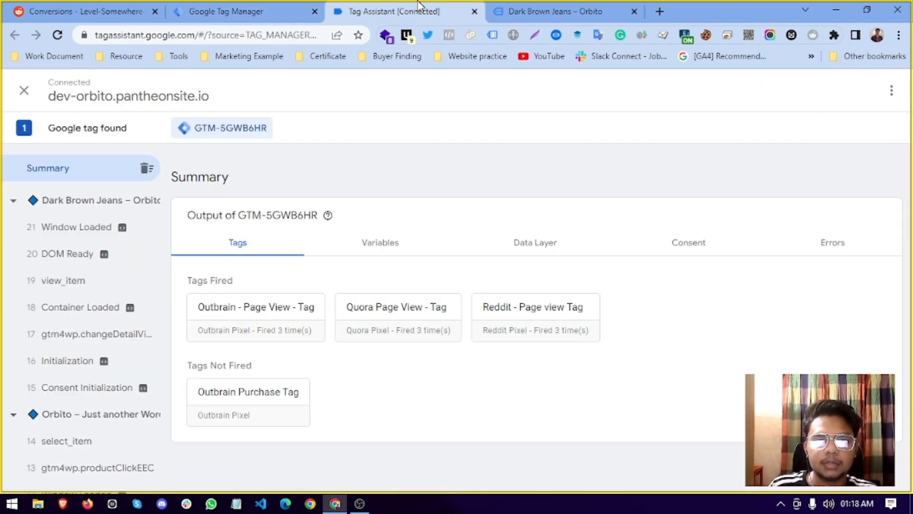
pyautogui.click(514, 7)
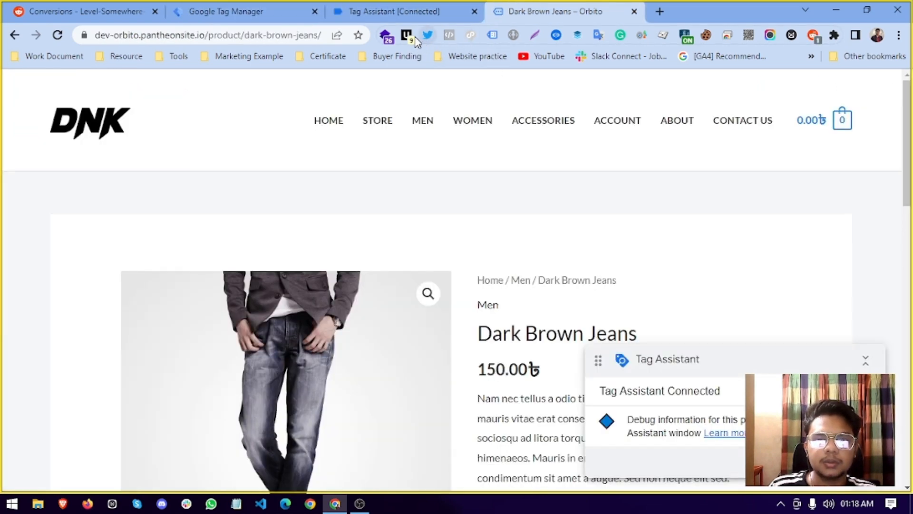
pyautogui.click(248, 11)
pyautogui.press('Escape')
pyautogui.moveTo(233, 376); pyautogui.dragTo(316, 363)
pyautogui.click(237, 374)
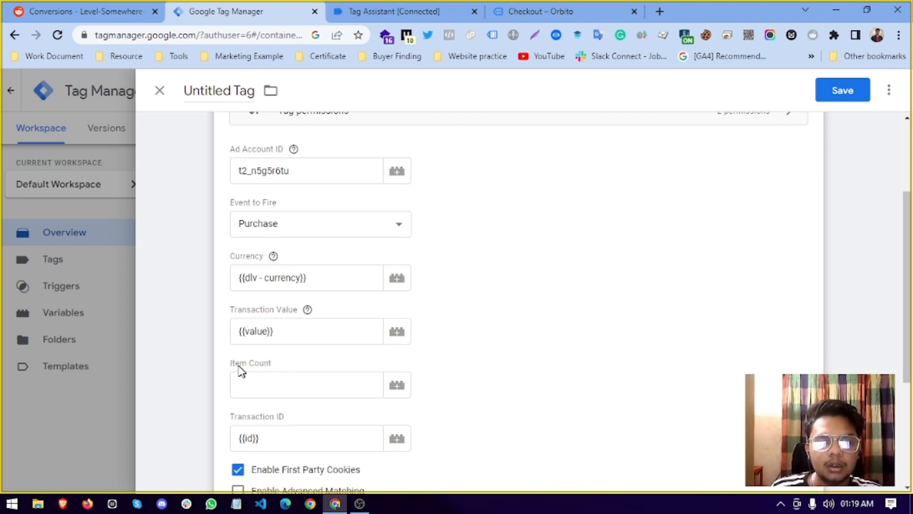
# Step: Create a new Data Layer Variable for the Item Count field with ecommerce.items.0.quantity as its data layer variable name
pyautogui.click(359, 393)
pyautogui.click(394, 387)
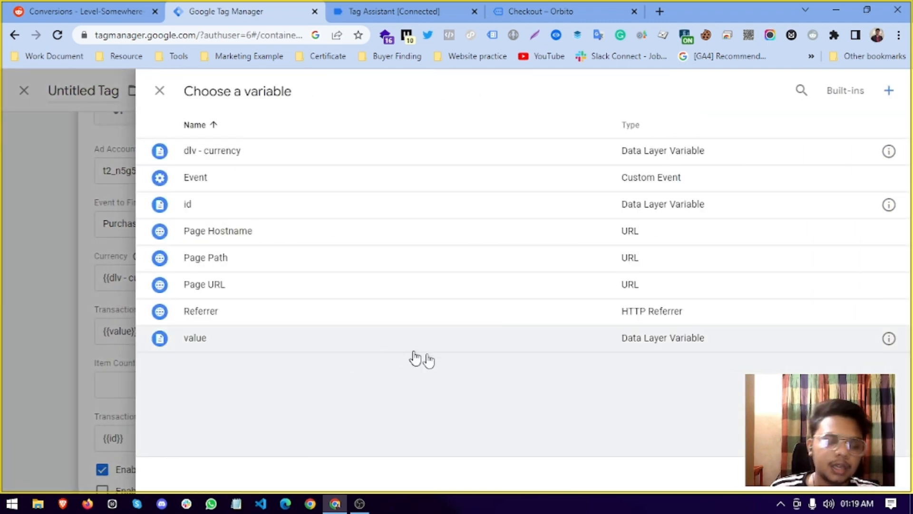
pyautogui.click(888, 92)
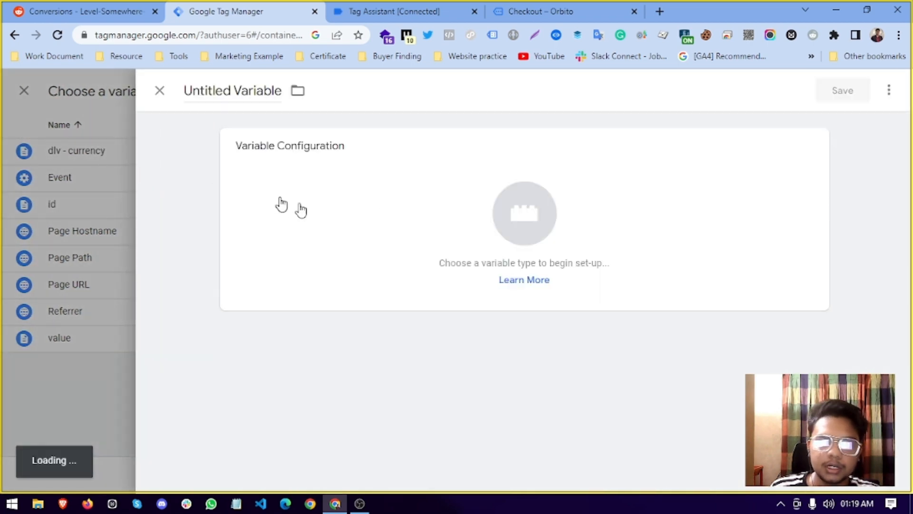
pyautogui.click(342, 197)
pyautogui.scroll(-5, 547, 280)
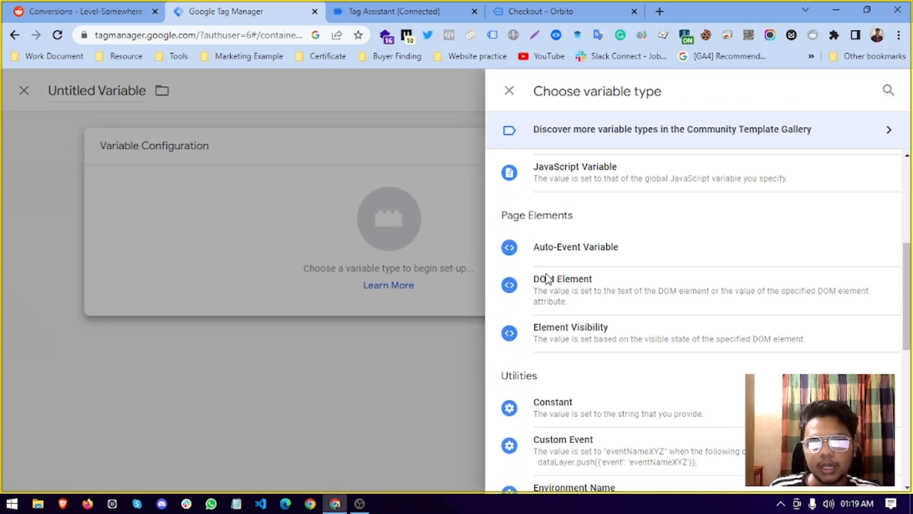
pyautogui.scroll(1, 573, 228)
pyautogui.click(516, 205)
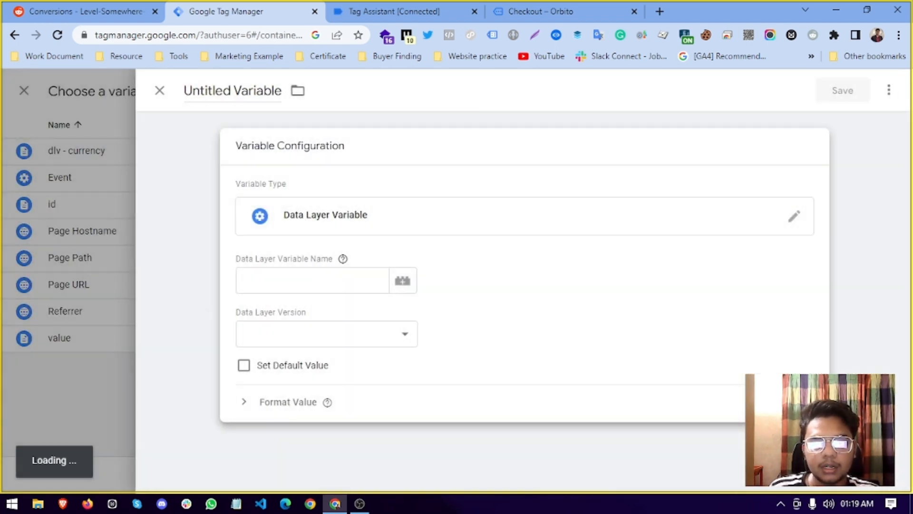
pyautogui.rightClick(313, 289)
pyautogui.click(355, 176)
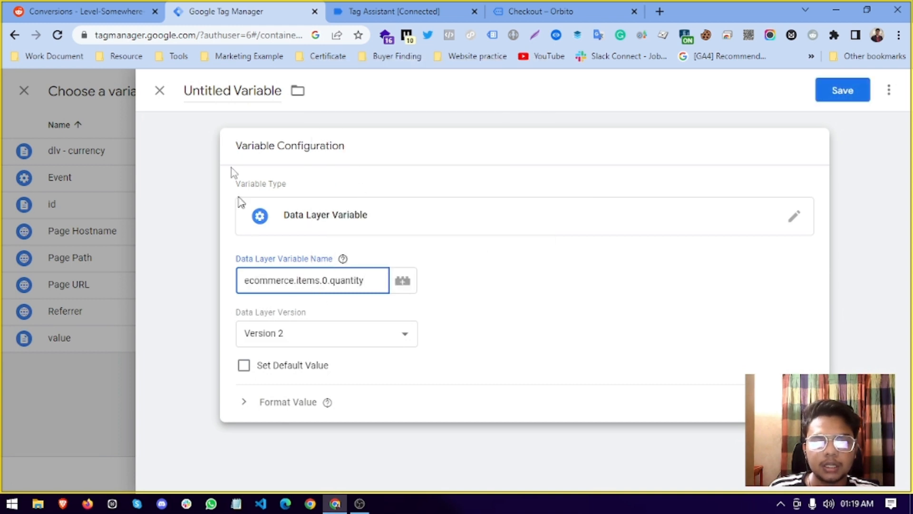
# Step: Rename the untitled variable to "dlv- quantity" and save it into the Item Count field
pyautogui.moveTo(187, 91); pyautogui.dragTo(284, 103)
pyautogui.press('super+v')
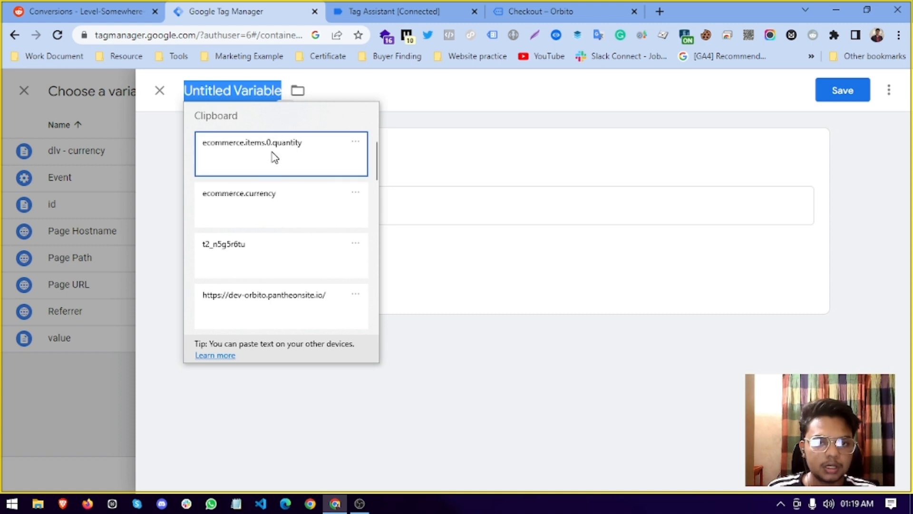
pyautogui.click(273, 154)
pyautogui.moveTo(310, 90); pyautogui.dragTo(184, 79)
pyautogui.press('BackSpace')
pyautogui.write('dlv')
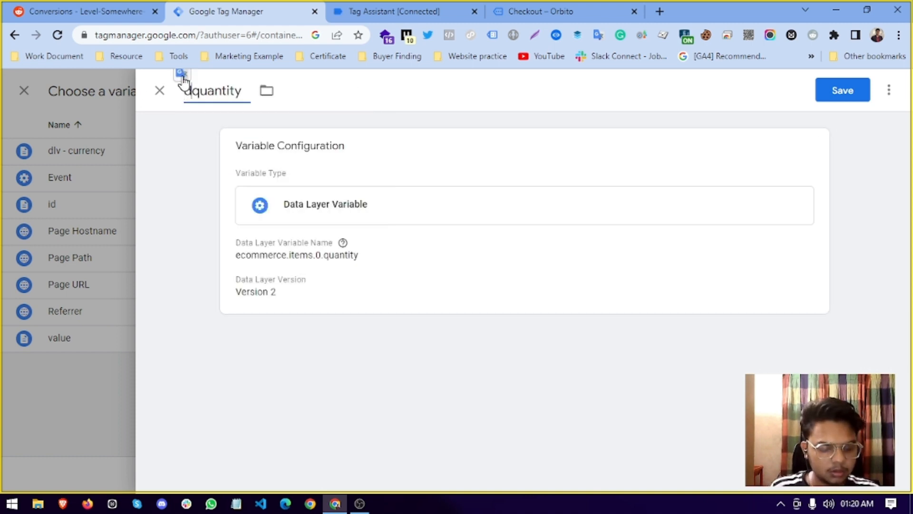
pyautogui.write('-')
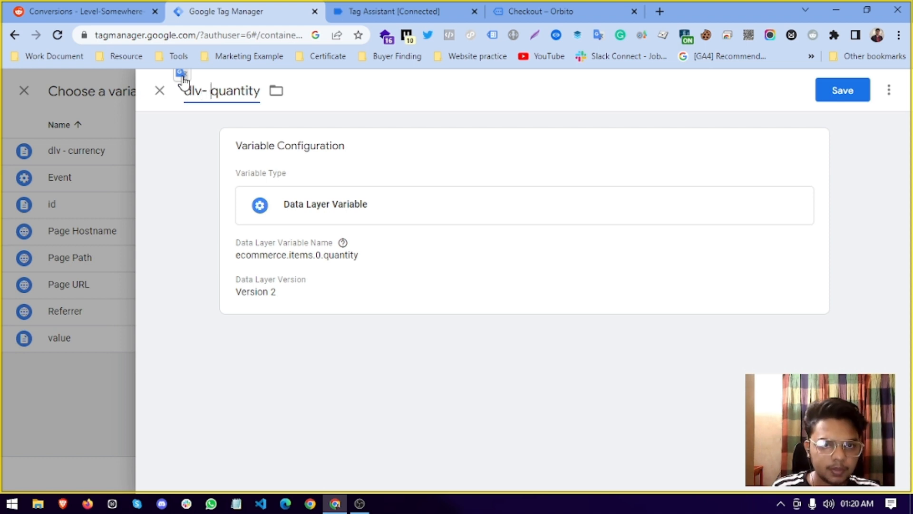
pyautogui.click(838, 94)
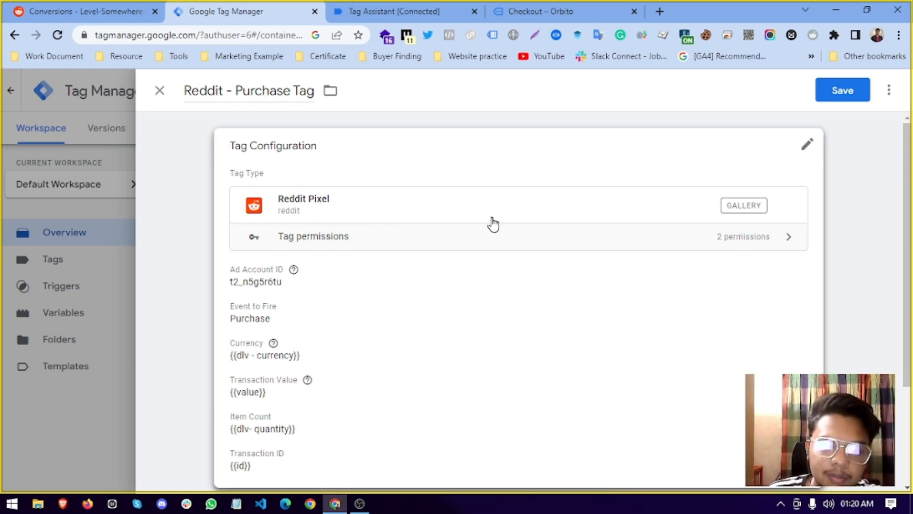
# Step: Review the Reddit - Purchase Tag's event, currency, transaction value, item count, transaction ID, first-party cookies option and firing trigger
pyautogui.scroll(-1, 389, 226)
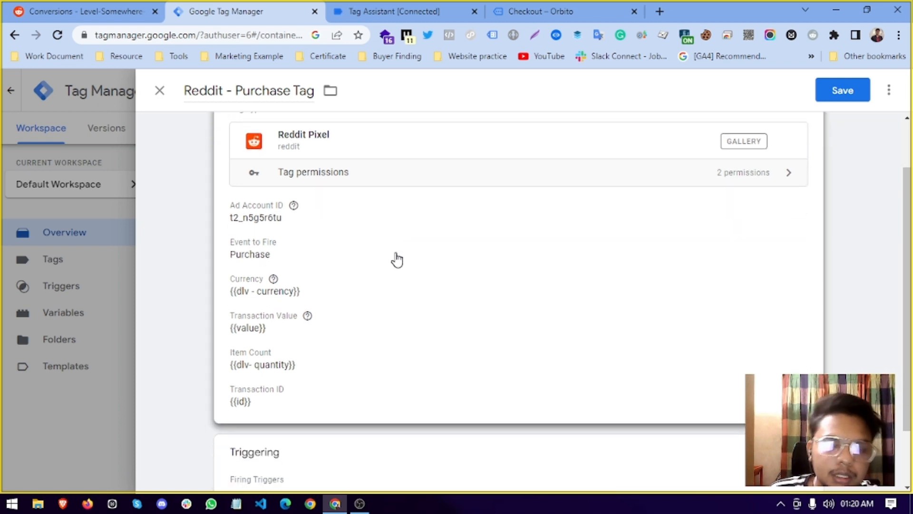
pyautogui.click(282, 258)
pyautogui.click(281, 294)
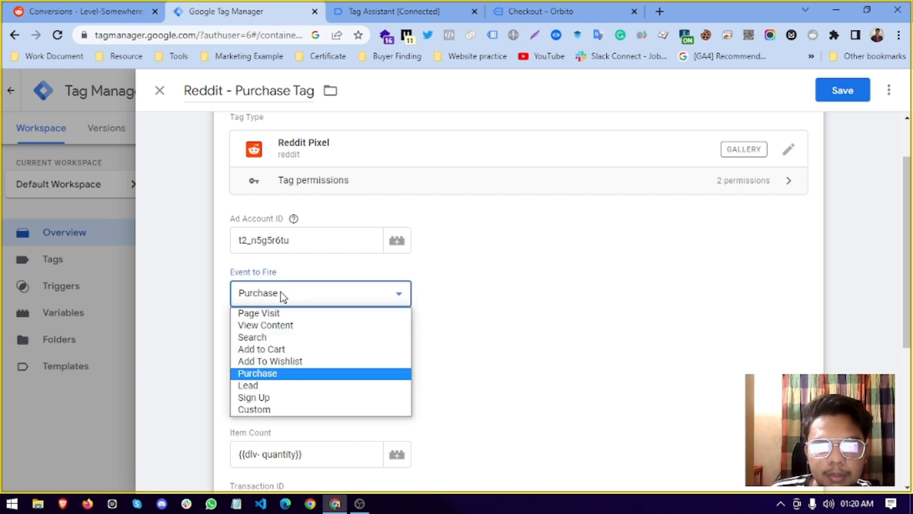
pyautogui.click(264, 374)
pyautogui.click(341, 352)
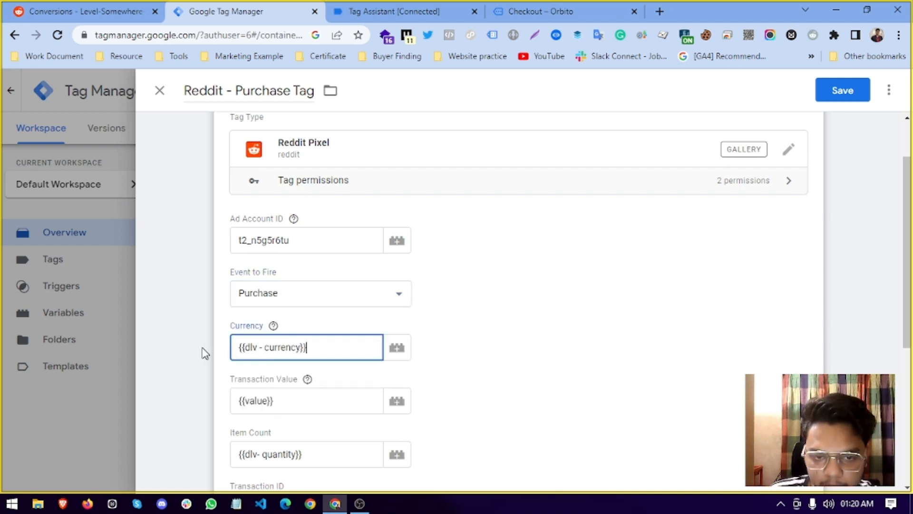
pyautogui.scroll(-3, 286, 302)
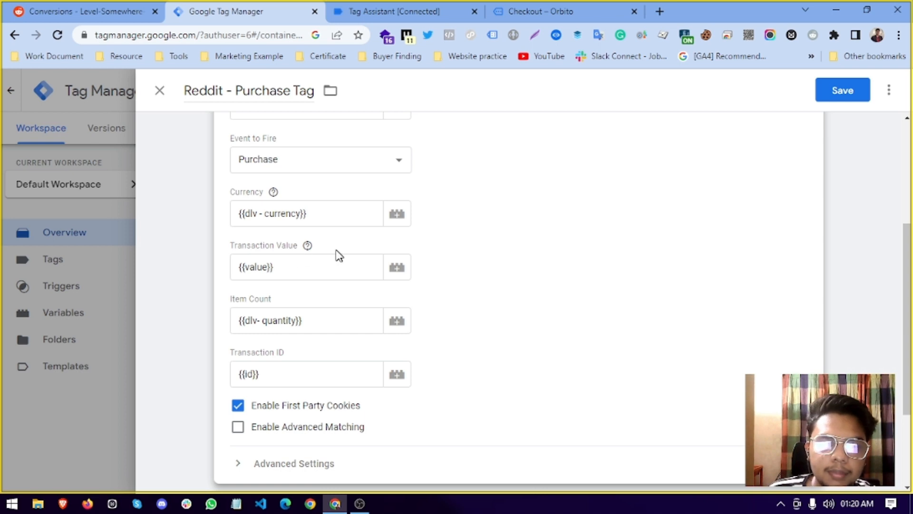
pyautogui.click(279, 272)
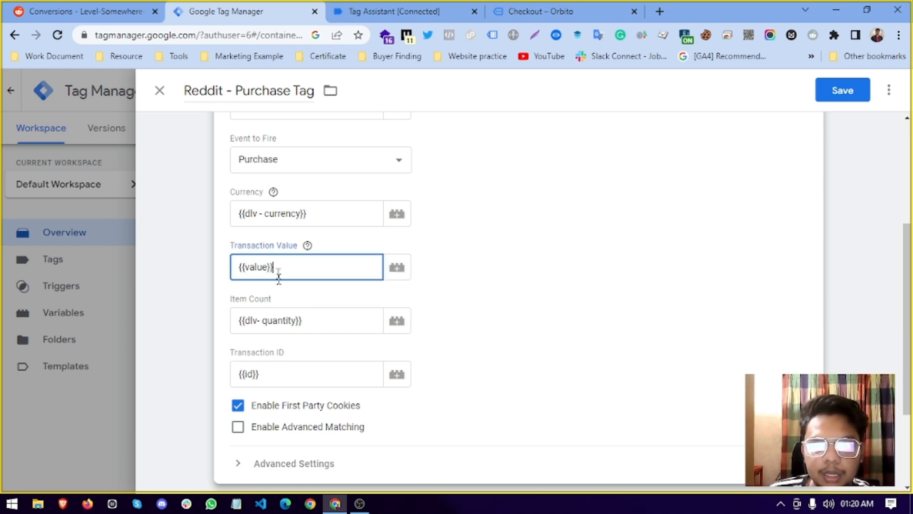
pyautogui.scroll(-3, 450, 271)
pyautogui.scroll(3, 413, 263)
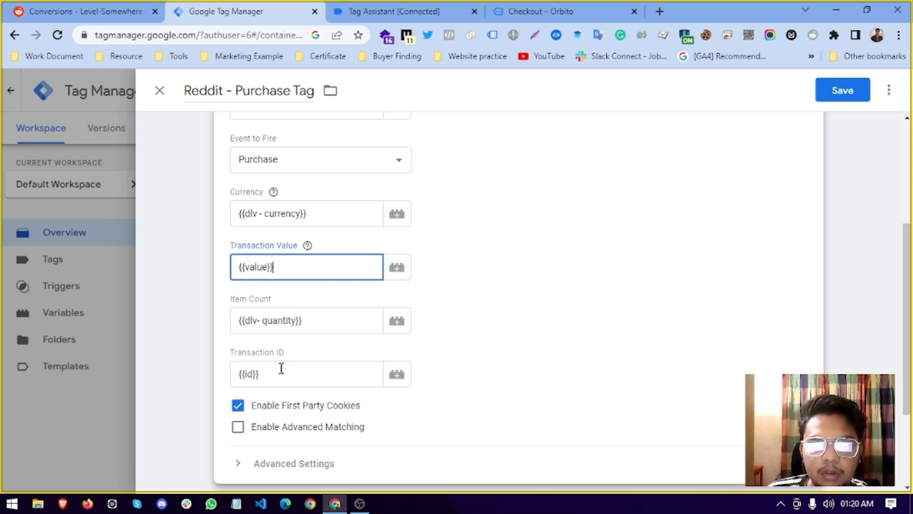
pyautogui.moveTo(233, 366); pyautogui.dragTo(283, 362)
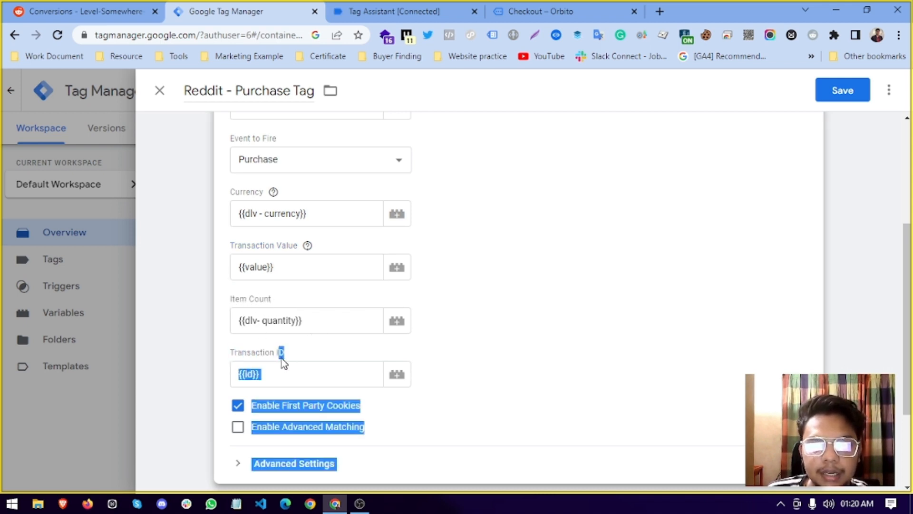
pyautogui.click(302, 351)
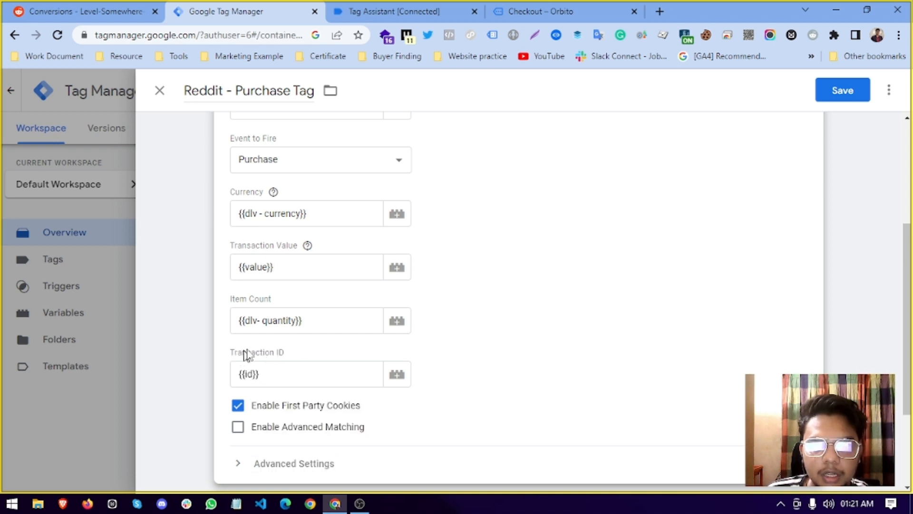
pyautogui.scroll(-1, 261, 367)
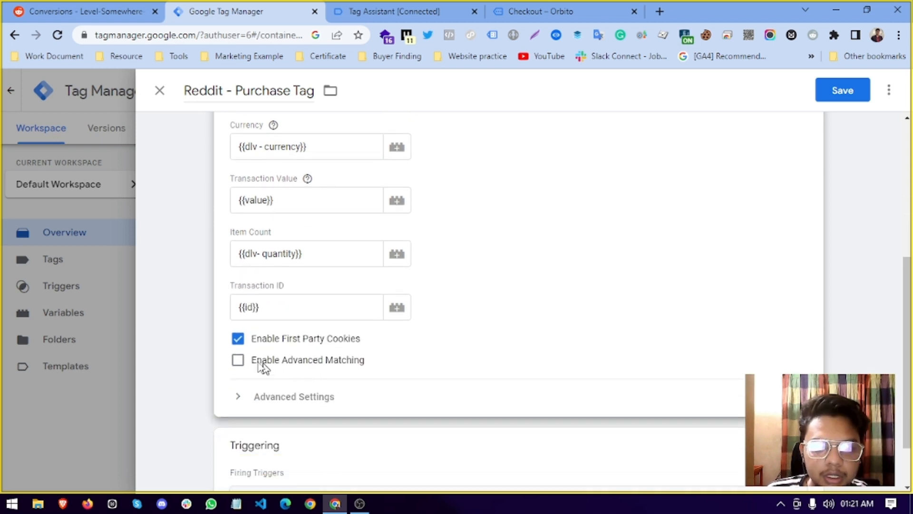
pyautogui.click(237, 346)
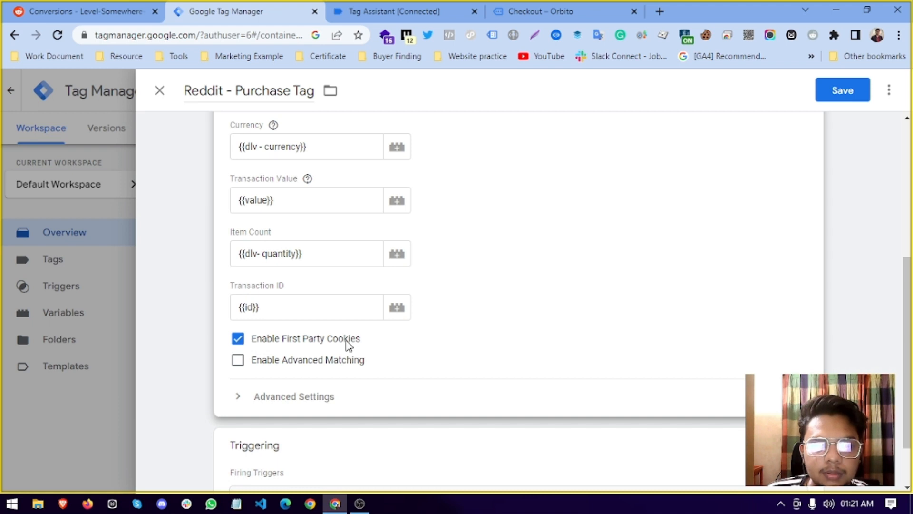
pyautogui.scroll(-1, 279, 369)
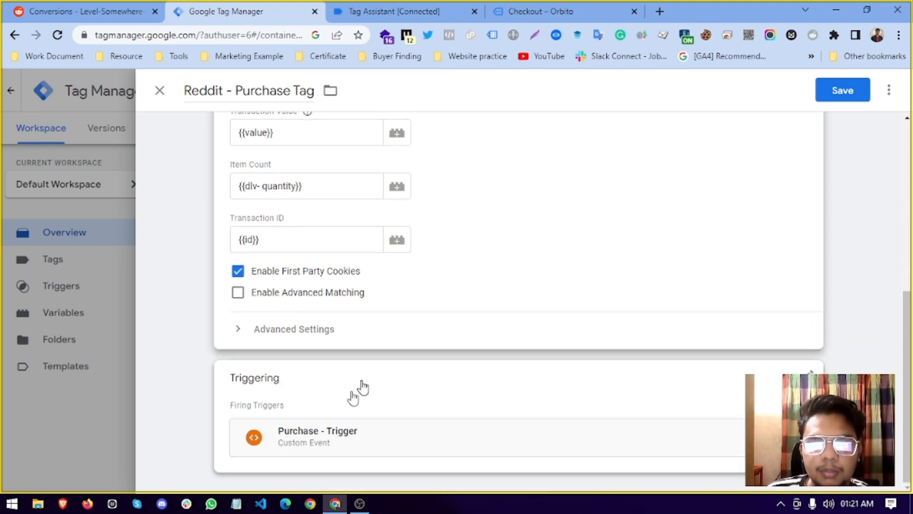
# Step: Save the Reddit - Purchase Tag and publish the workspace changes without a version name or description
pyautogui.click(844, 93)
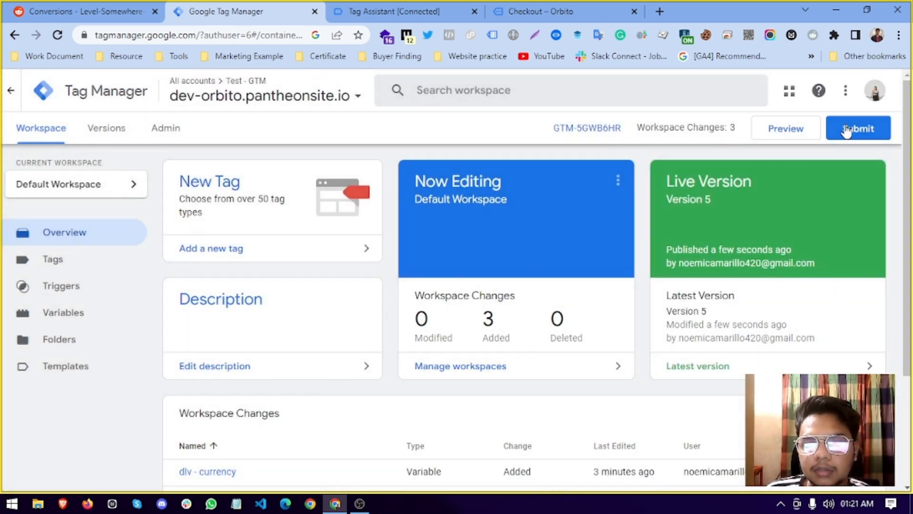
pyautogui.click(850, 130)
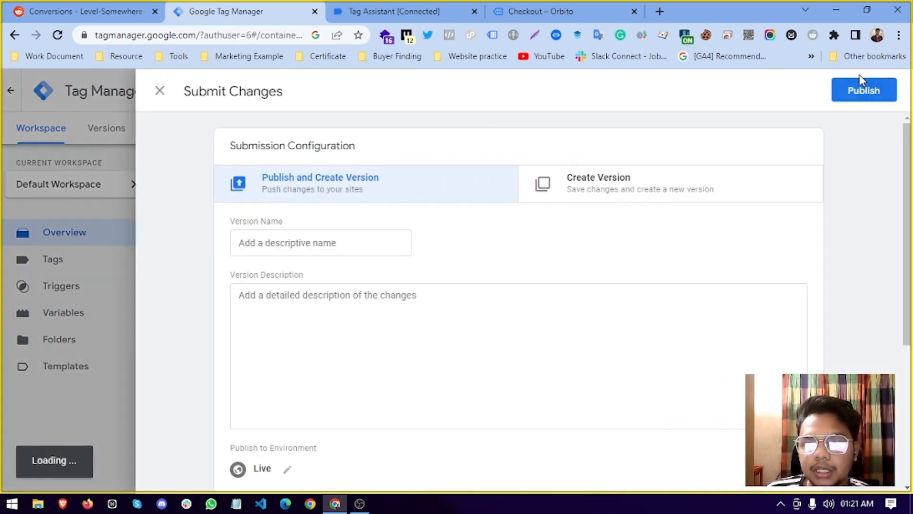
pyautogui.click(861, 88)
pyautogui.click(637, 462)
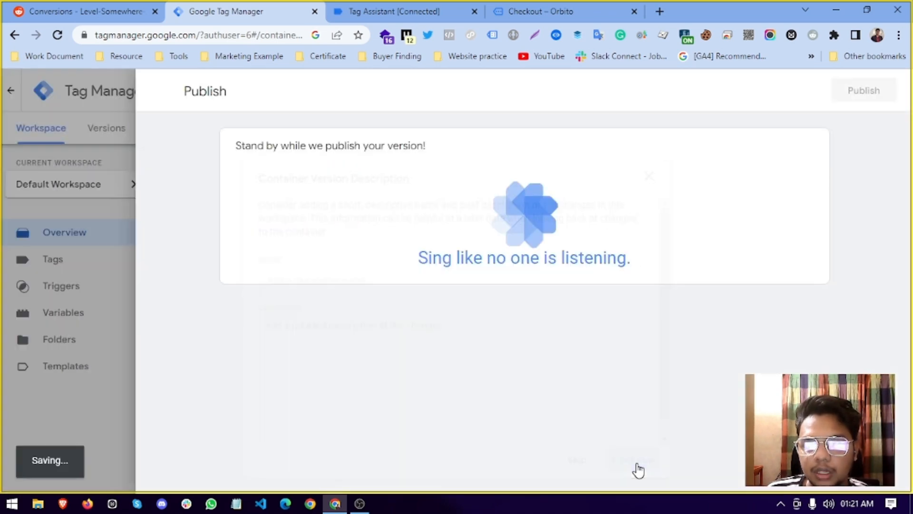
# Step: Close the old Tag Assistant and store tabs and start a new preview session of the workspace on the Orbito site
pyautogui.click(454, 12)
pyautogui.click(474, 10)
pyautogui.click(474, 11)
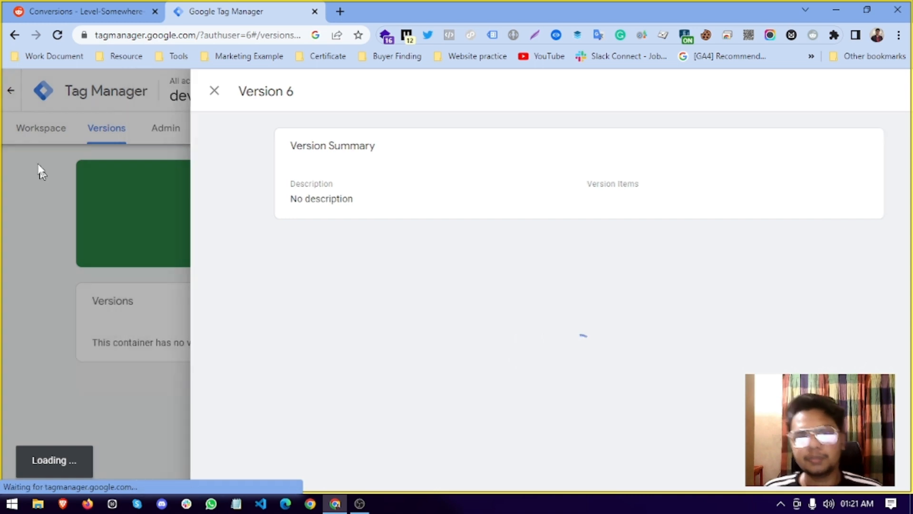
pyautogui.click(31, 127)
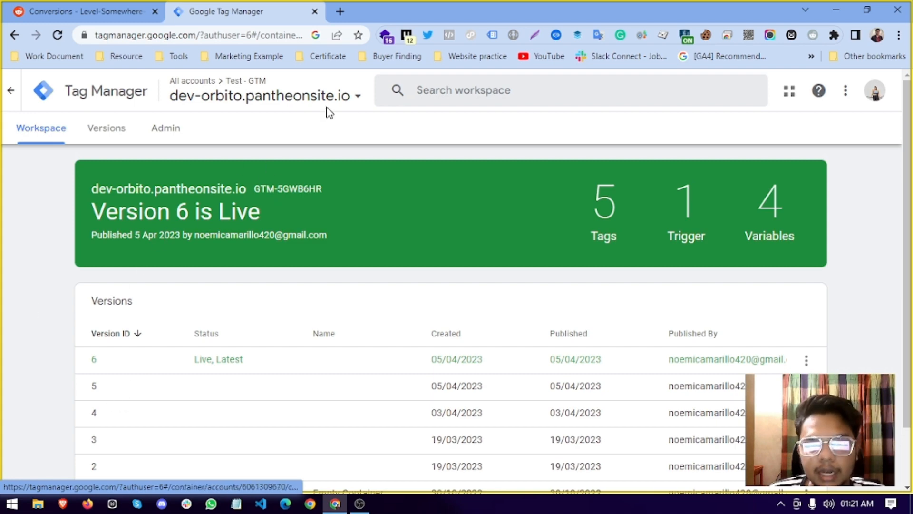
pyautogui.click(814, 35)
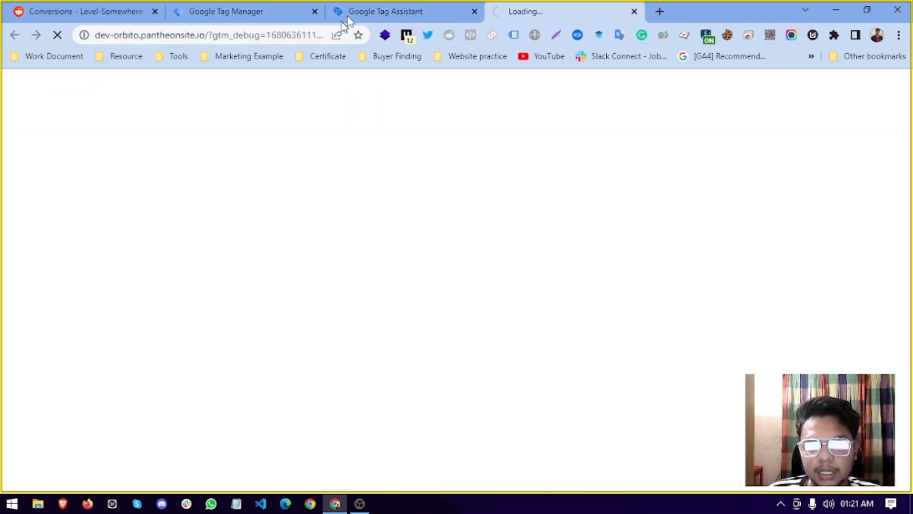
pyautogui.click(378, 10)
pyautogui.click(524, 10)
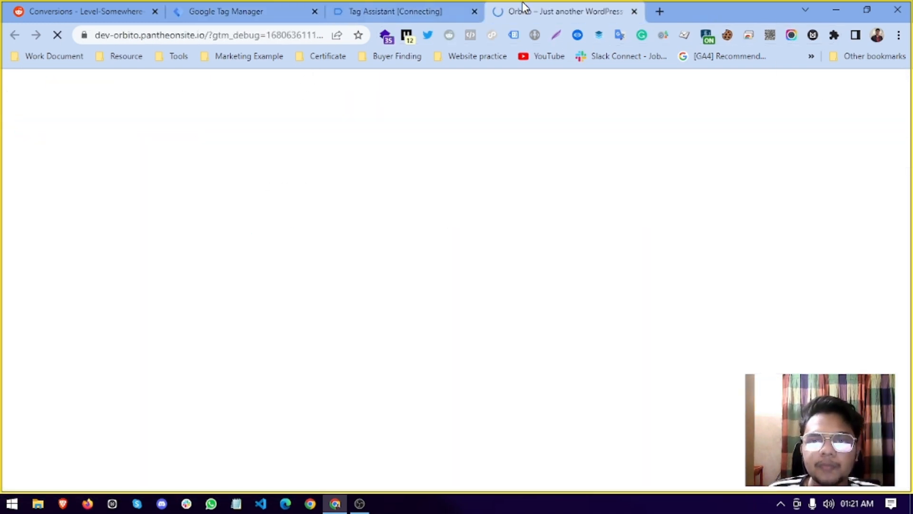
# Step: Add one Dark Brown Jeans to the store cart and proceed to checkout
pyautogui.scroll(-15, 416, 222)
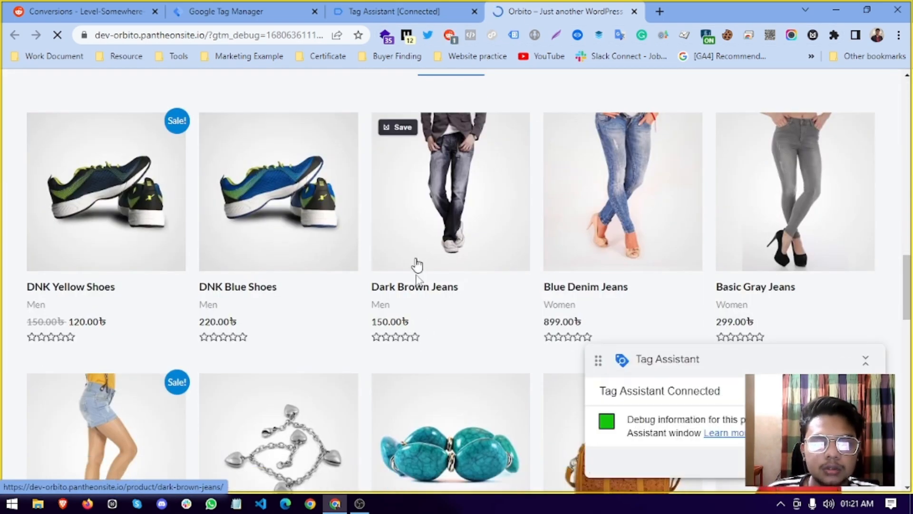
pyautogui.click(416, 261)
pyautogui.scroll(-5, 481, 284)
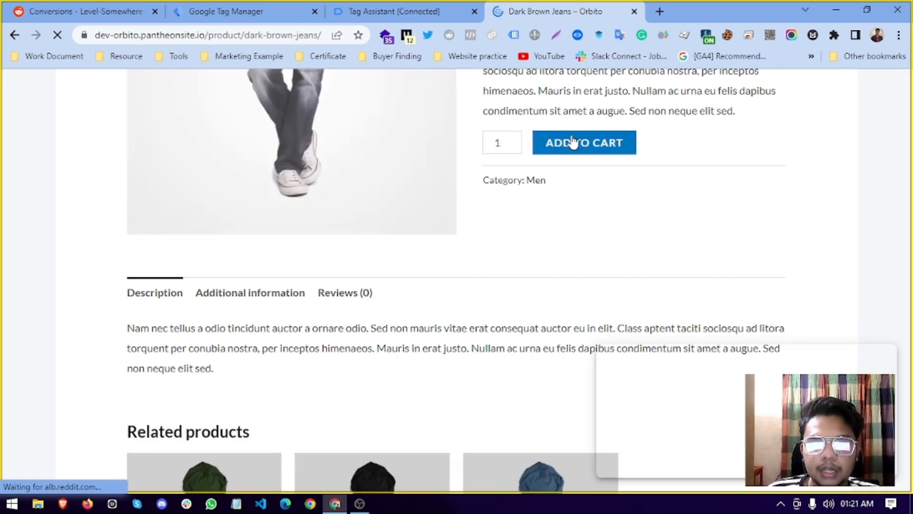
pyautogui.click(575, 143)
pyautogui.moveTo(838, 110)
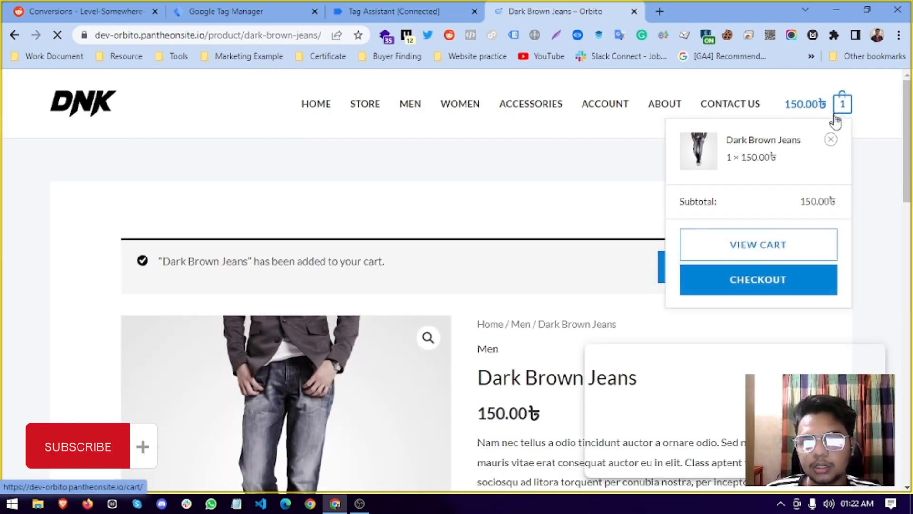
pyautogui.click(751, 285)
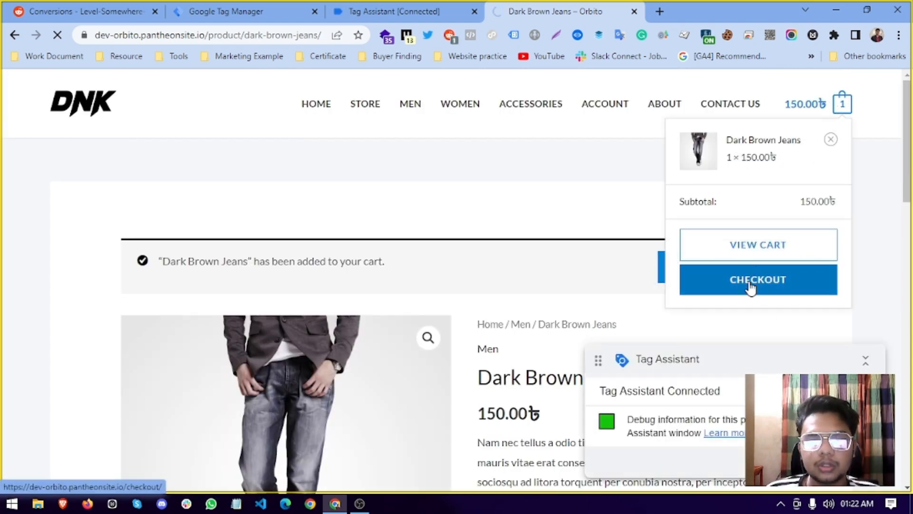
# Step: Place the cash-on-delivery test order for the Dark Brown Jeans from the checkout page
pyautogui.scroll(-6, 145, 333)
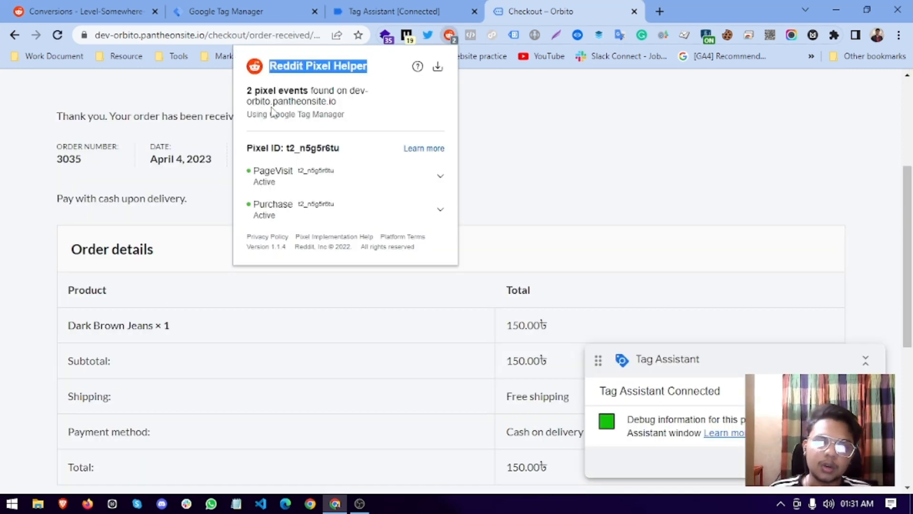
pyautogui.doubleClick(274, 70)
pyautogui.click(274, 70)
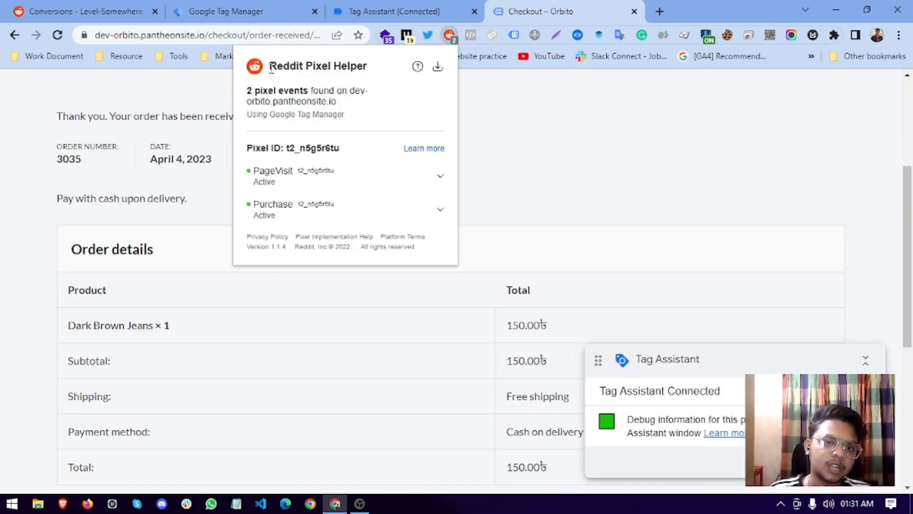
pyautogui.moveTo(271, 68); pyautogui.dragTo(349, 78)
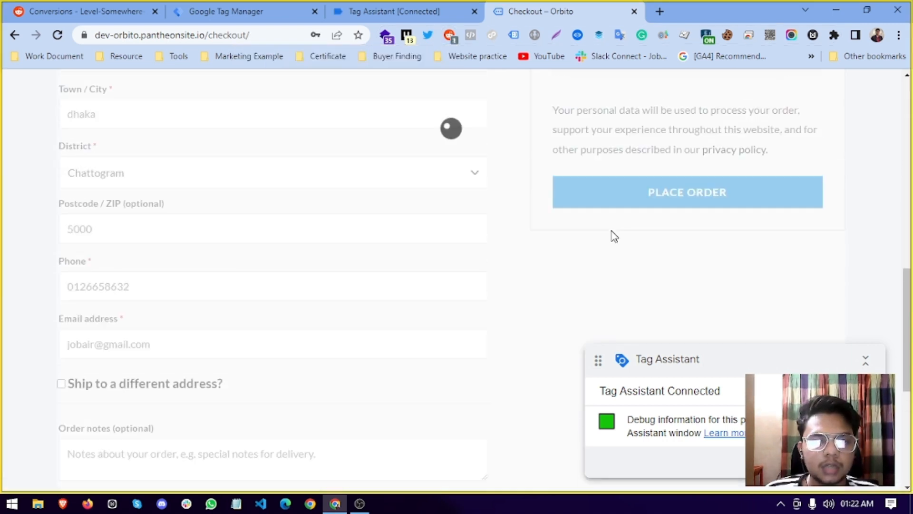
pyautogui.scroll(3, 666, 266)
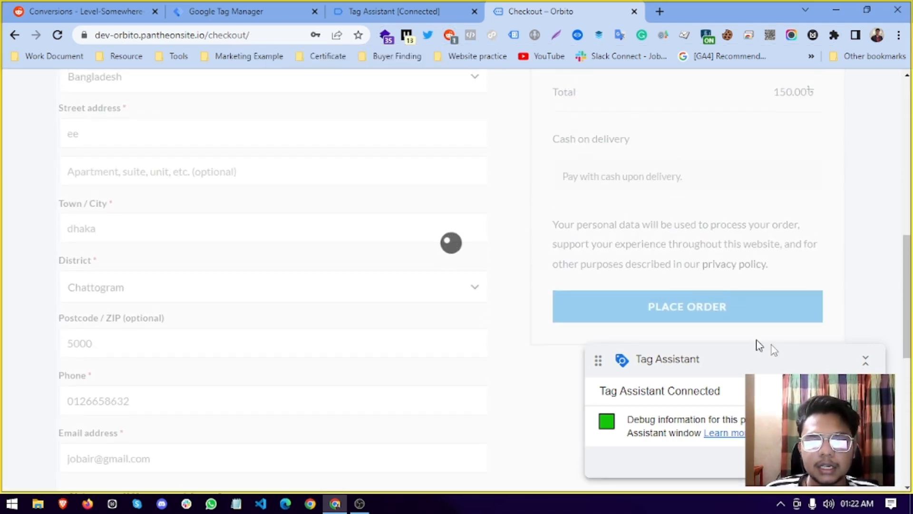
pyautogui.click(880, 368)
# Step: Inspect the Purchase event's item count, value, currency and transaction ID in Reddit Pixel Helper against the order details
pyautogui.click(449, 35)
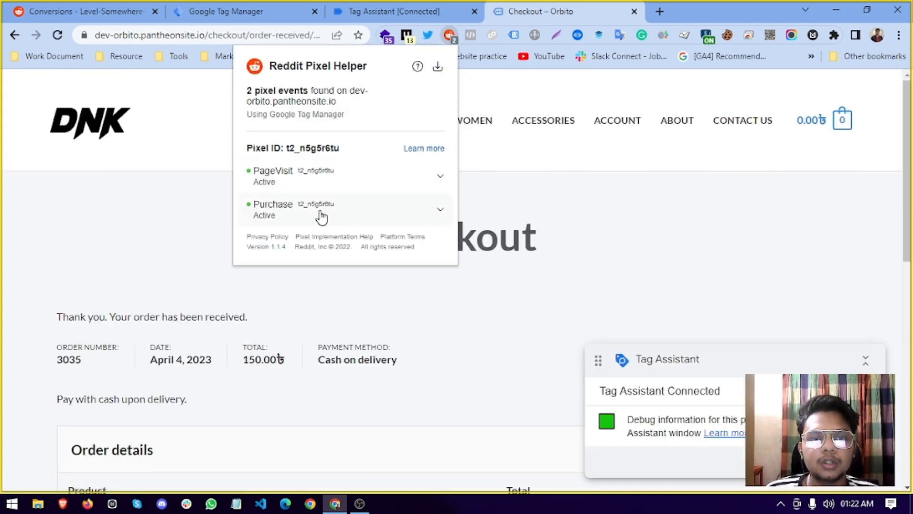
pyautogui.click(300, 218)
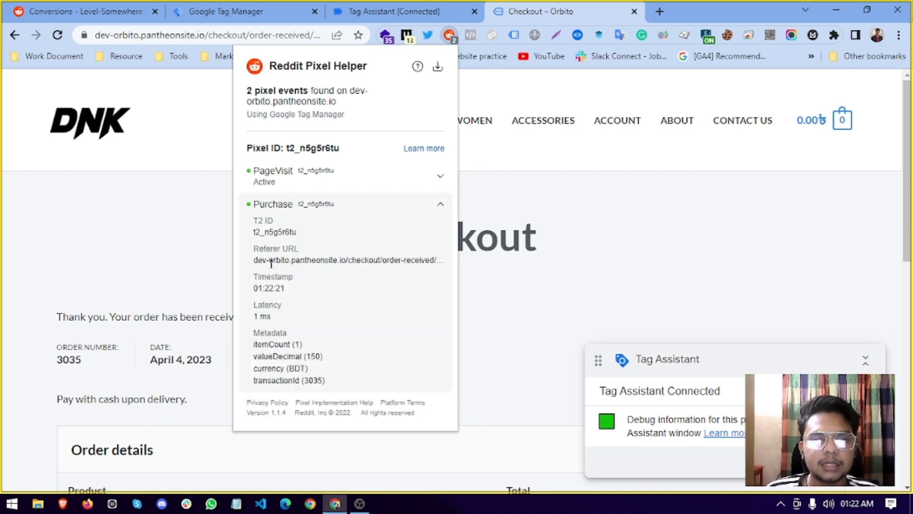
pyautogui.tripleClick(260, 316)
pyautogui.click(269, 355)
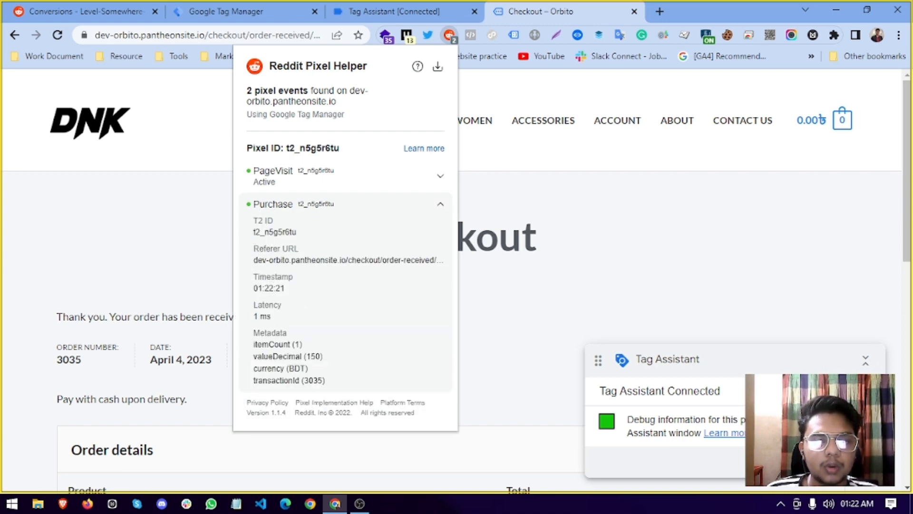
pyautogui.scroll(-4, 474, 324)
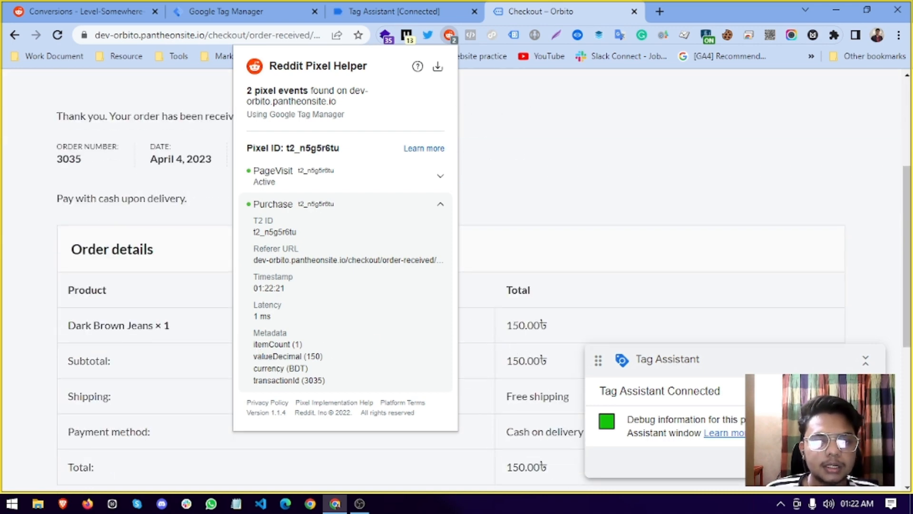
pyautogui.doubleClick(297, 369)
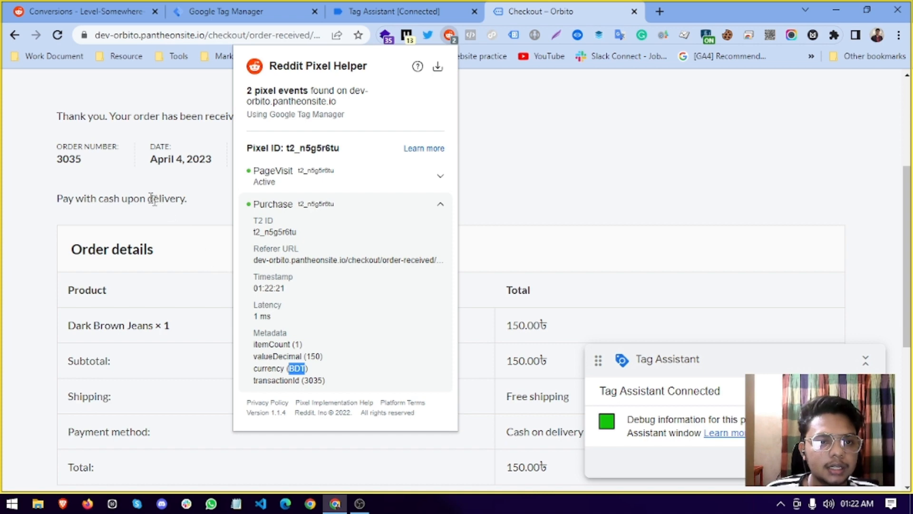
pyautogui.click(314, 380)
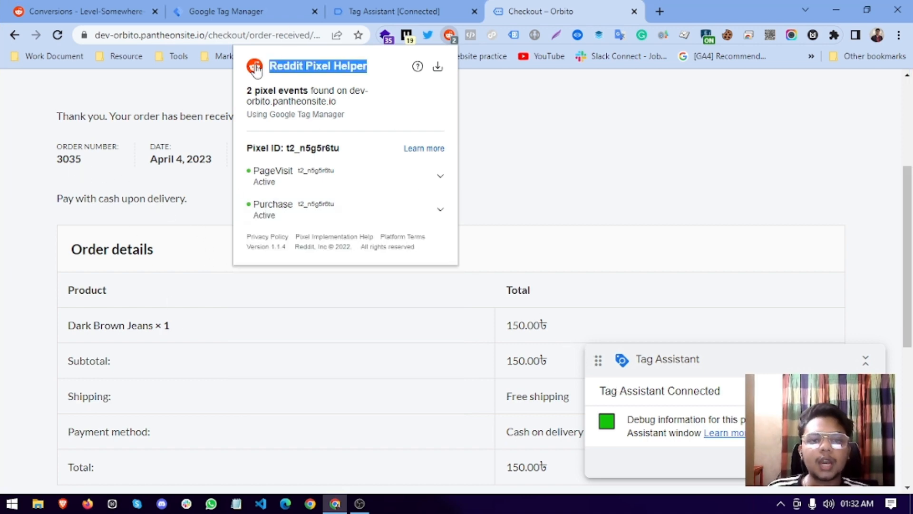
pyautogui.click(260, 212)
pyautogui.click(316, 212)
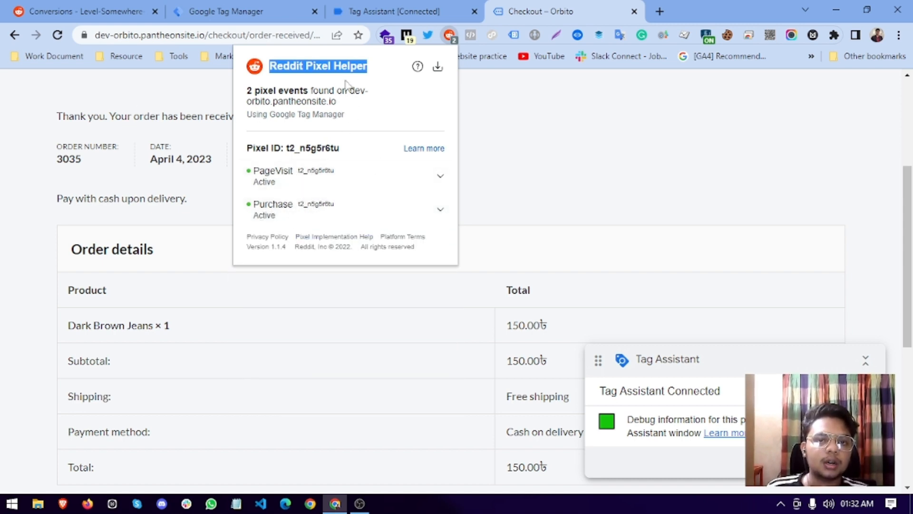
pyautogui.click(328, 126)
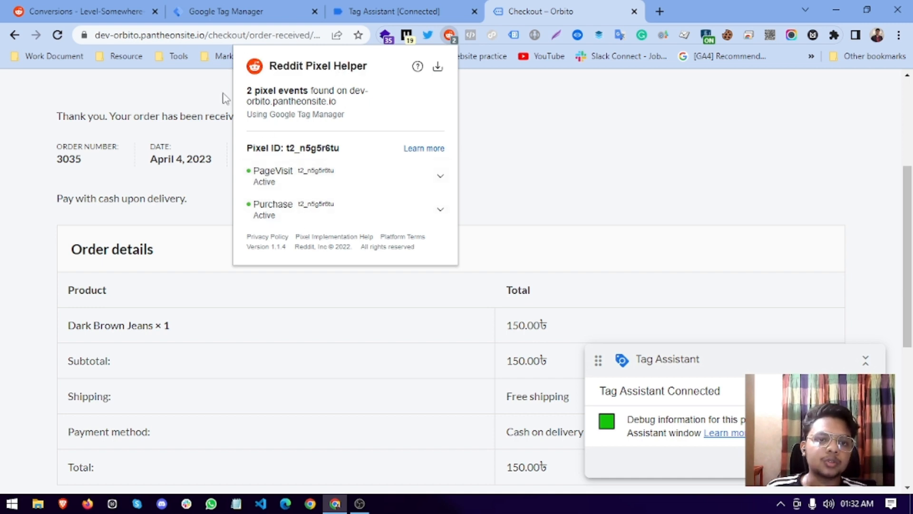
pyautogui.click(422, 215)
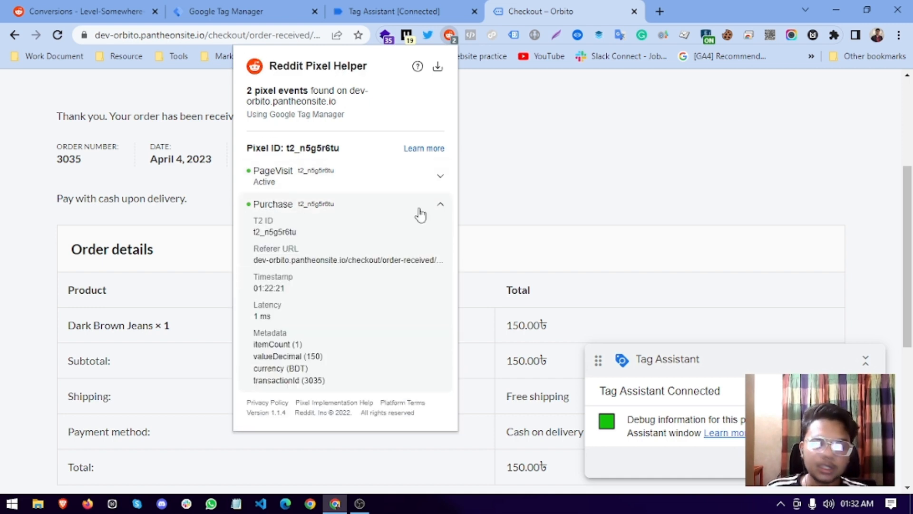
pyautogui.click(409, 207)
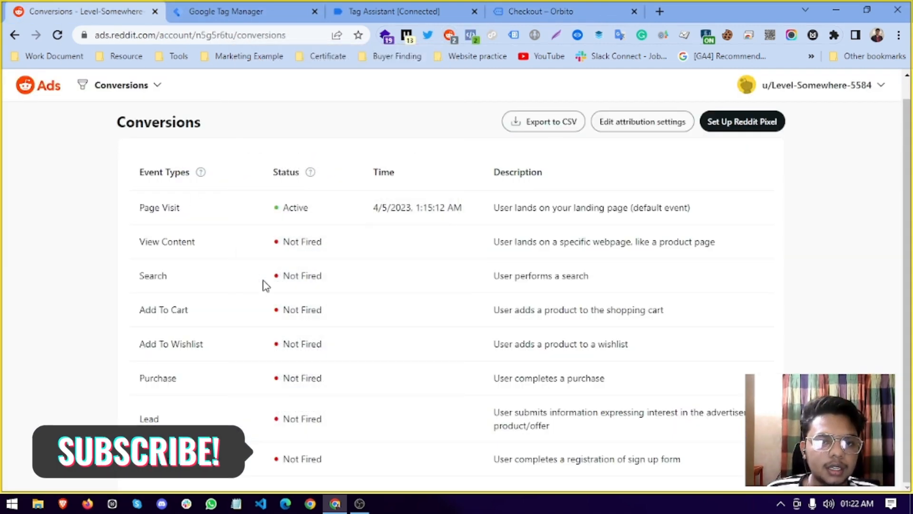
# Step: Switch to Reddit Ads, reload the Conversions page and check the Purchase event's status and time
pyautogui.click(57, 35)
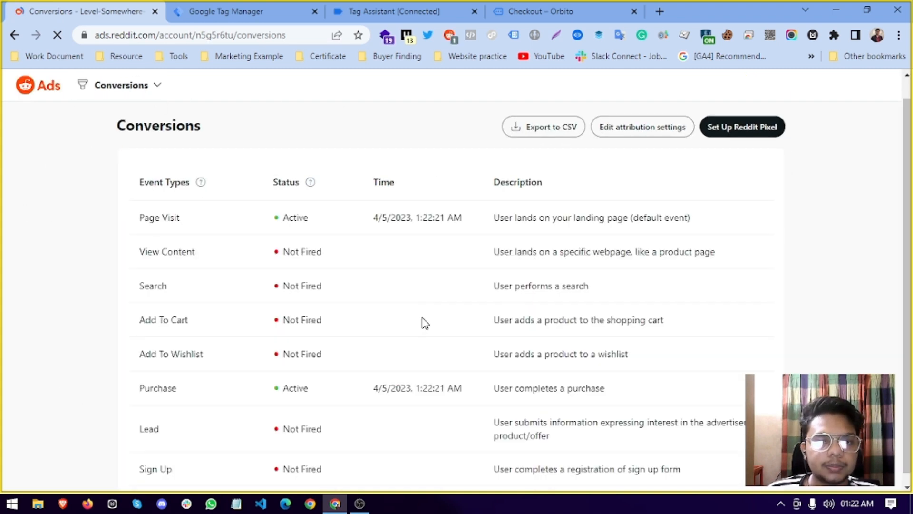
pyautogui.moveTo(135, 383); pyautogui.dragTo(206, 386)
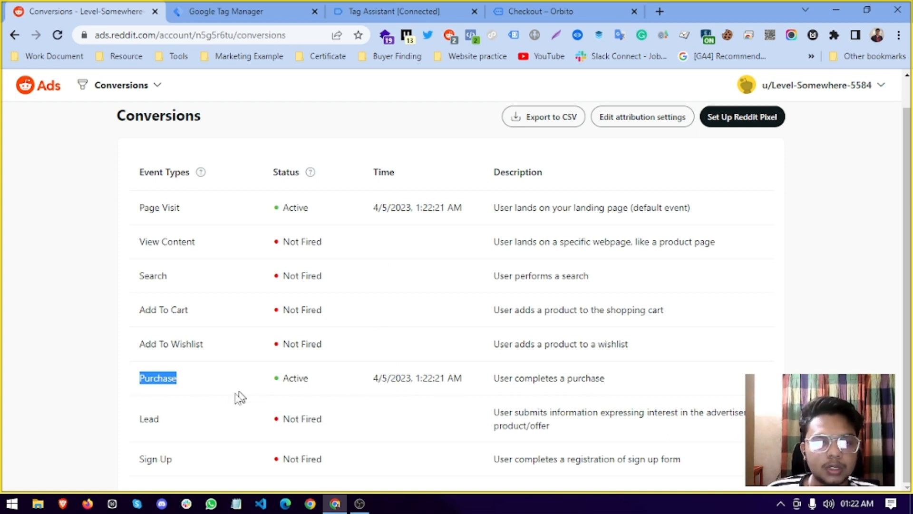
pyautogui.click(381, 383)
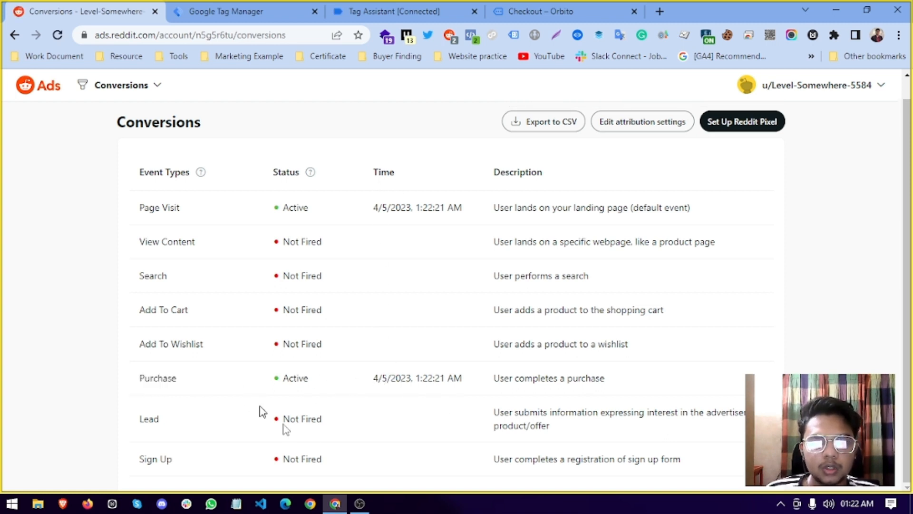
pyautogui.scroll(1, 357, 366)
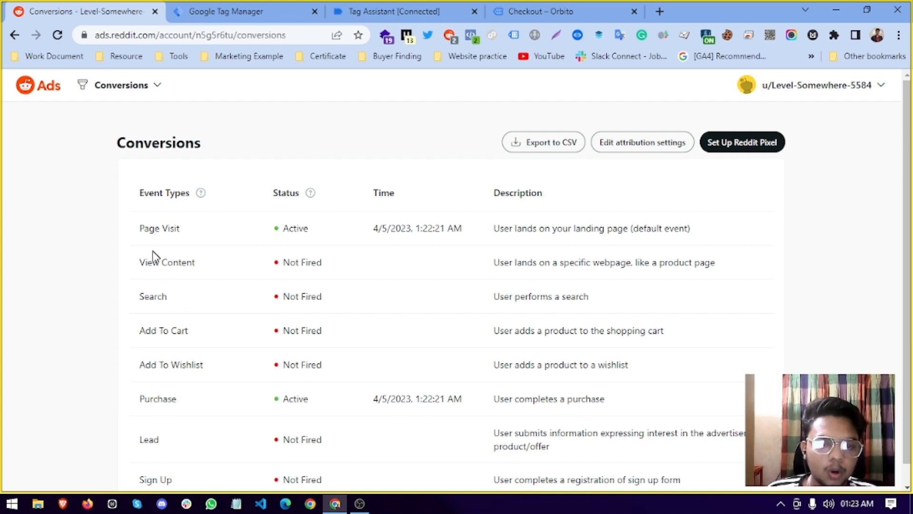
pyautogui.scroll(-1, 169, 340)
pyautogui.scroll(1, 428, 381)
pyautogui.scroll(-1, 520, 347)
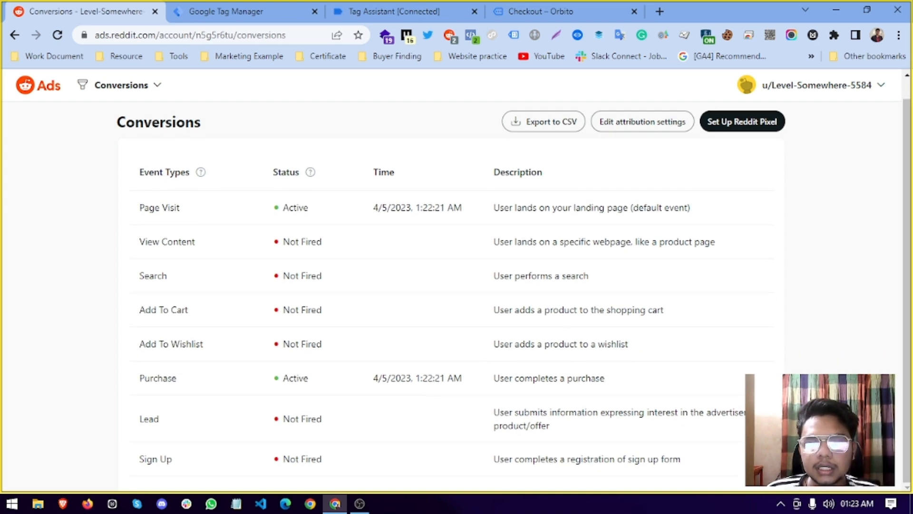
pyautogui.scroll(1, 594, 321)
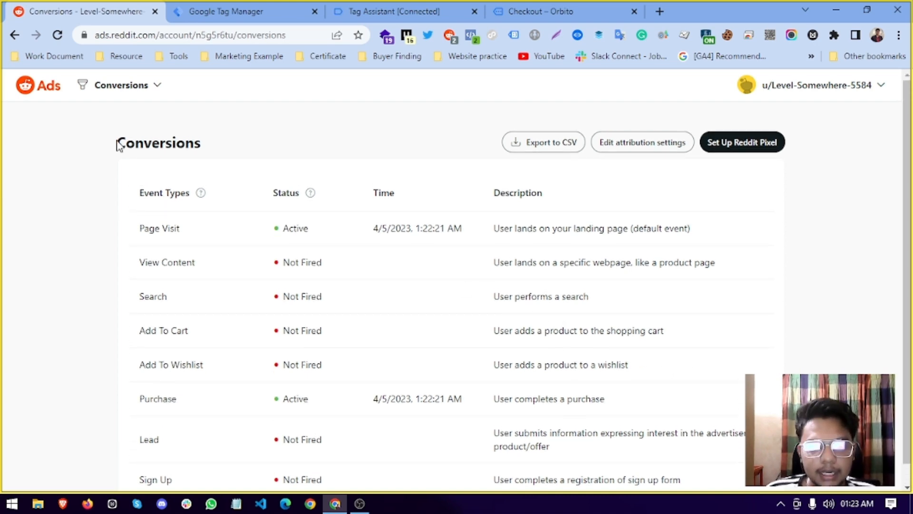
pyautogui.moveTo(117, 144); pyautogui.dragTo(255, 148)
pyautogui.click(319, 145)
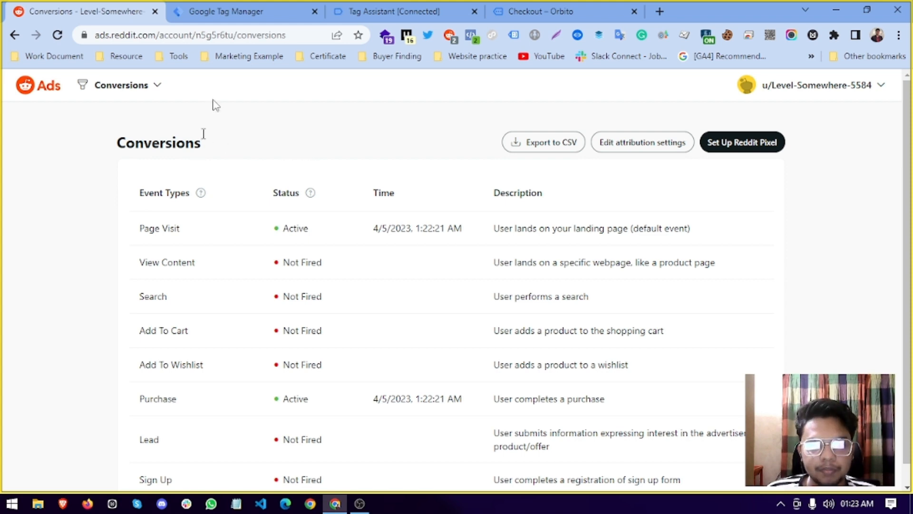
pyautogui.moveTo(248, 23)
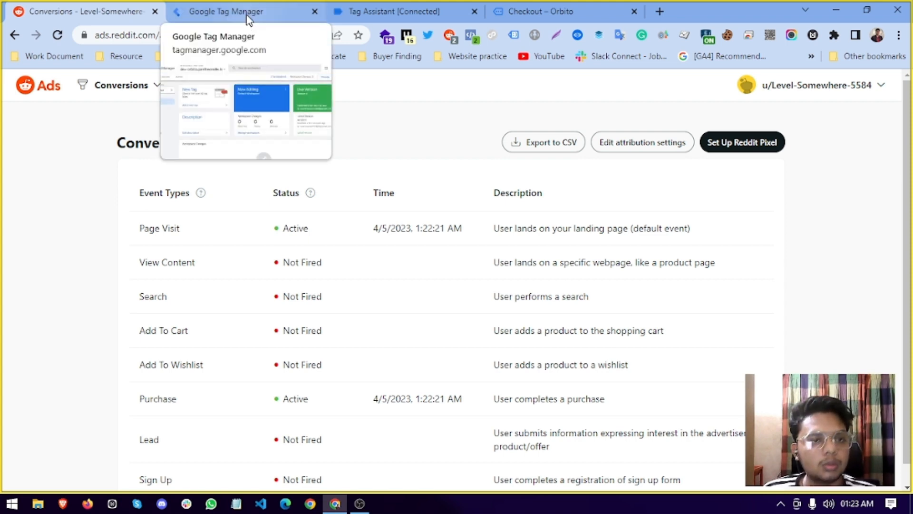